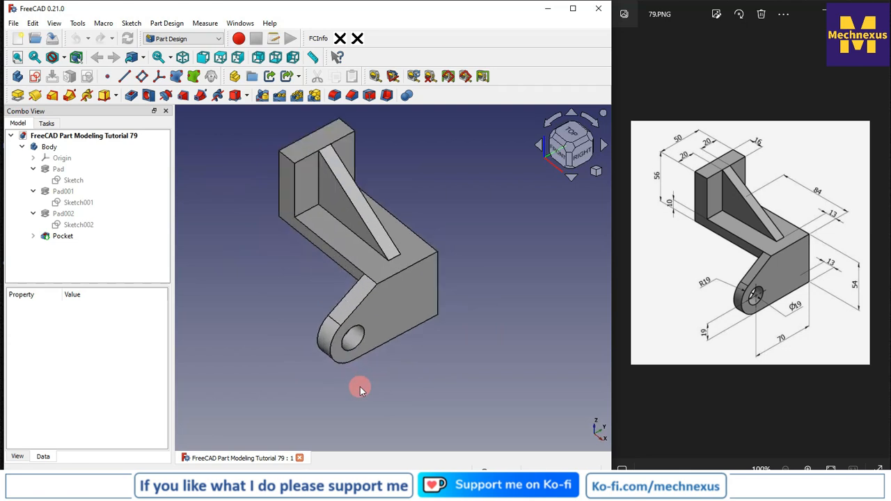
# - Look over the finished bracket model from another angle and close its document
pyautogui.scroll(-1, 411, 381)
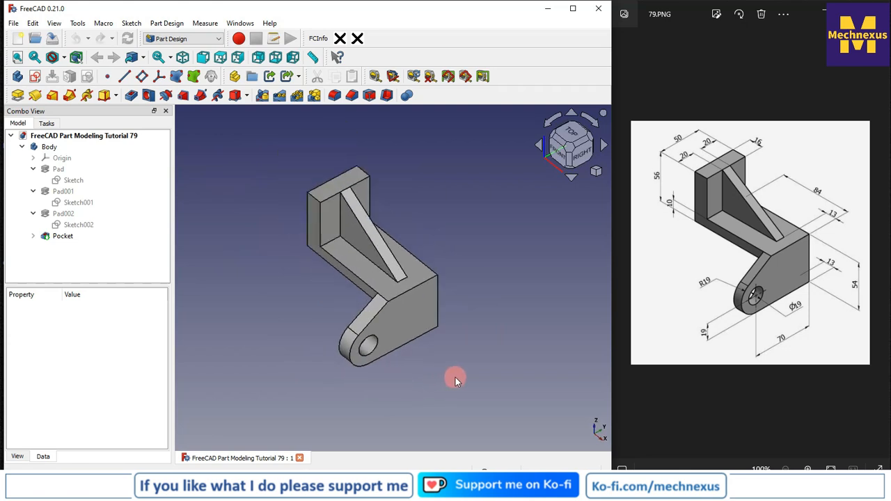
pyautogui.scroll(-2, 456, 377)
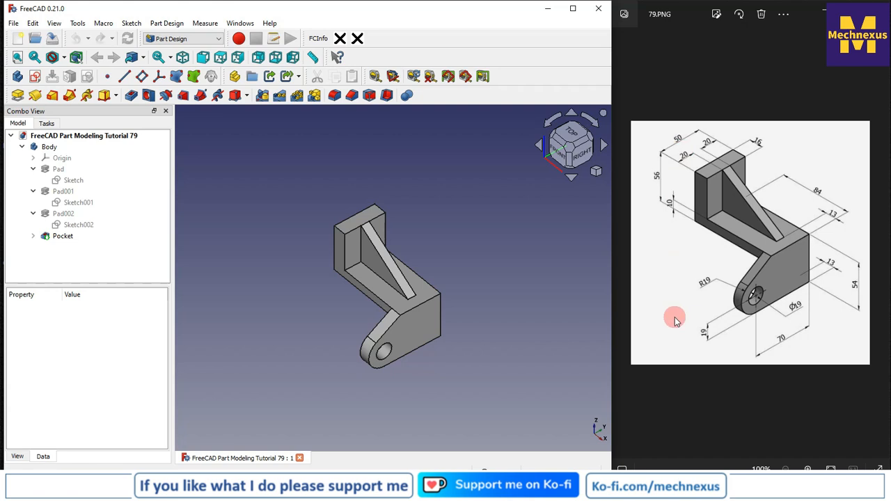
pyautogui.moveTo(320, 338)
pyautogui.mouseDown(button='middle')
pyautogui.moveTo(335, 315)
pyautogui.moveTo(341, 319)
pyautogui.moveTo(348, 338)
pyautogui.moveTo(314, 345)
pyautogui.mouseUp(button='middle')
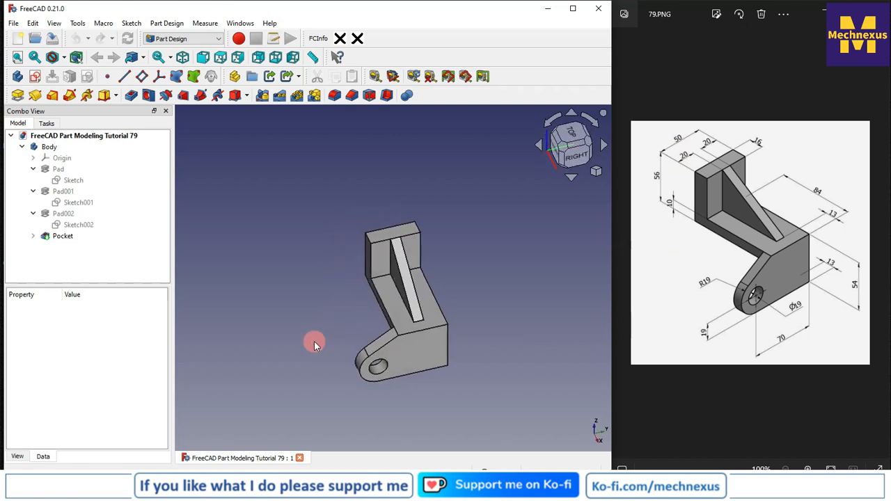
pyautogui.click(300, 459)
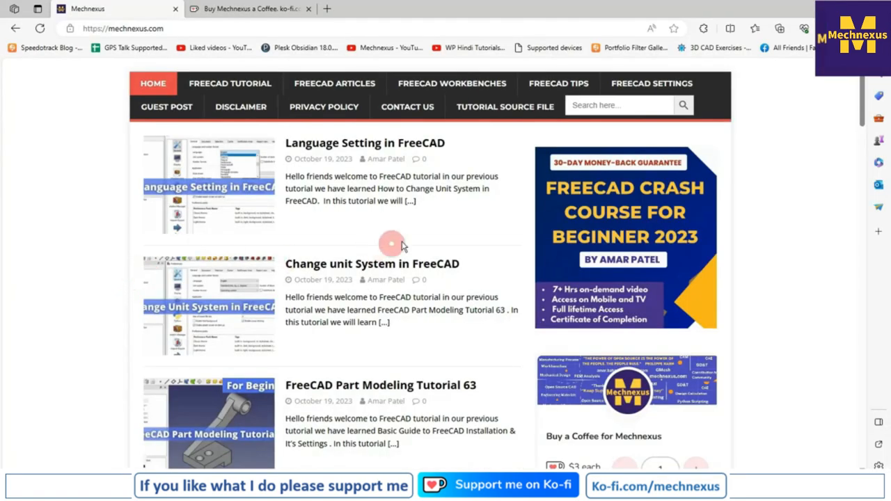
# - Look through the FreeCAD tutorial articles on the Mechnexus home page in the web browser
pyautogui.scroll(-3, 425, 237)
pyautogui.scroll(-6, 426, 237)
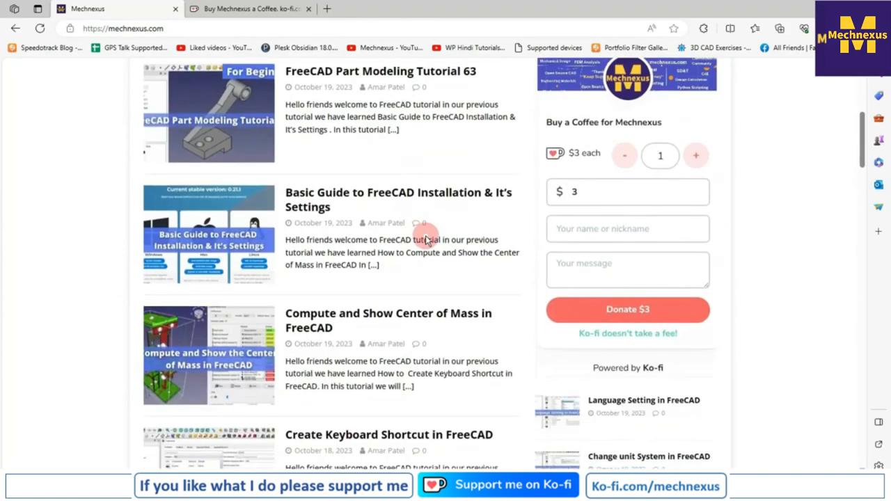
pyautogui.scroll(-1, 426, 237)
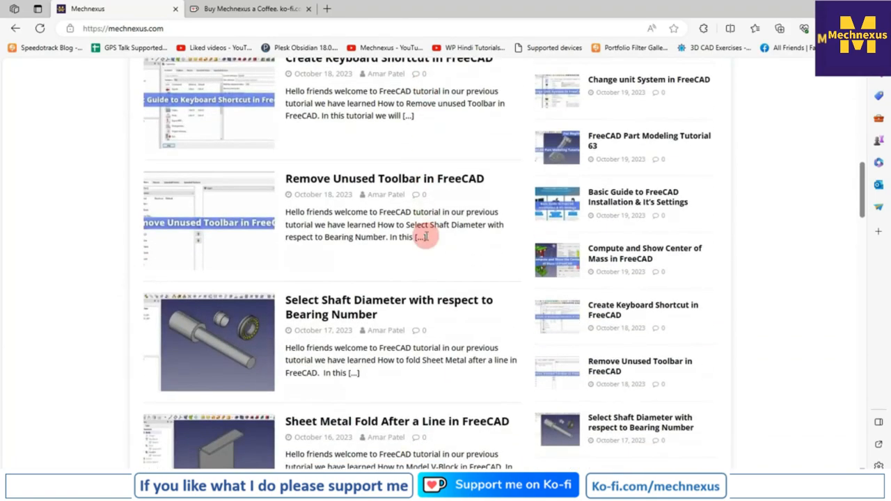
pyautogui.scroll(8, 426, 237)
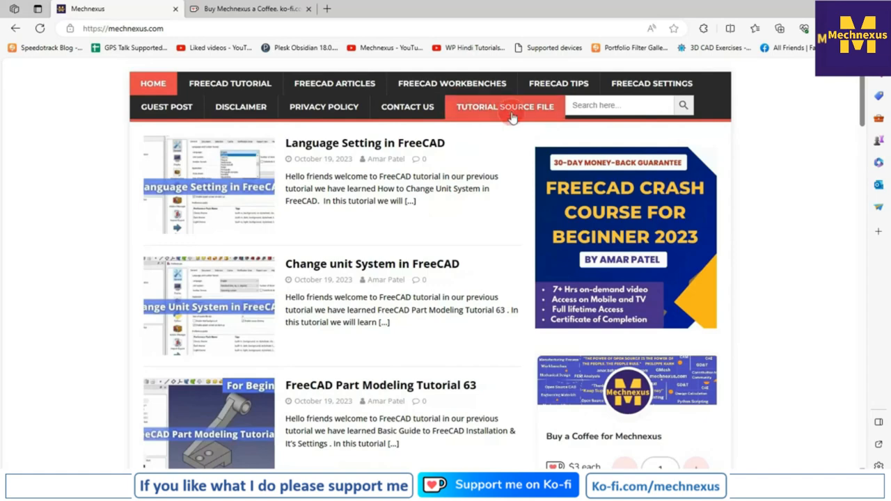
# - Open the Mechnexus Ko-fi page and examine its banner, donation form and shop sections
pyautogui.click(254, 10)
pyautogui.scroll(2, 174, 228)
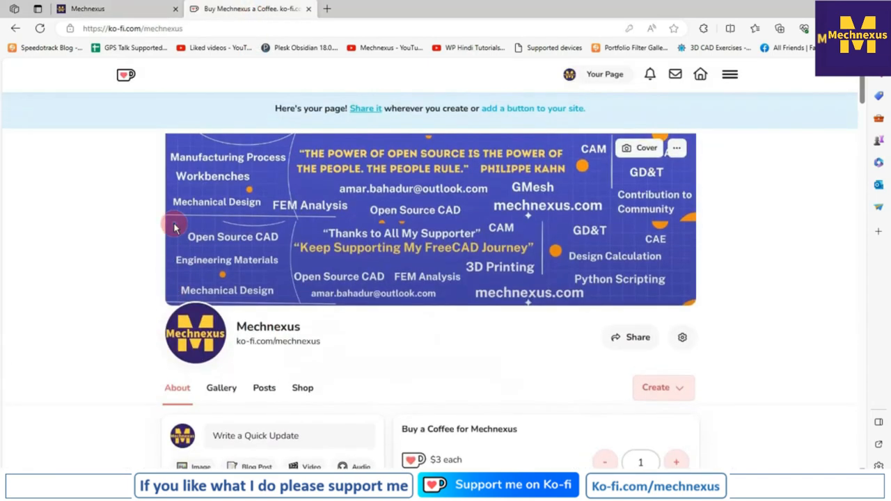
pyautogui.scroll(-1, 174, 228)
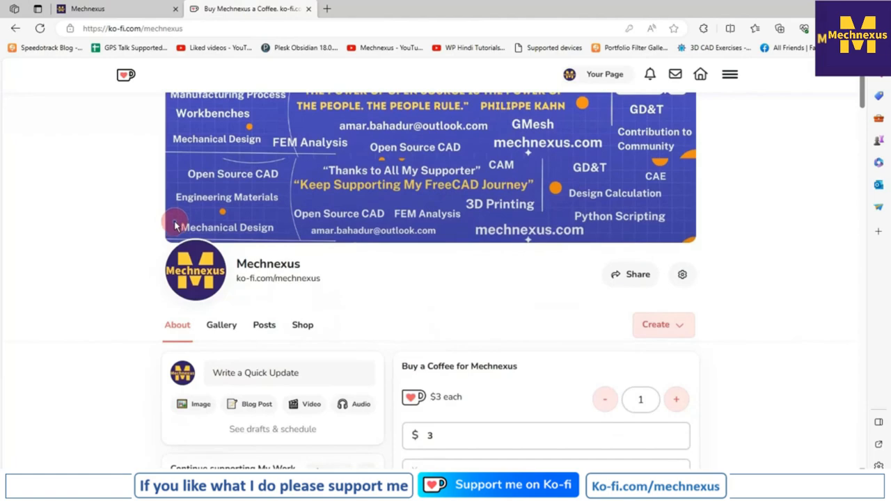
pyautogui.scroll(-3, 338, 230)
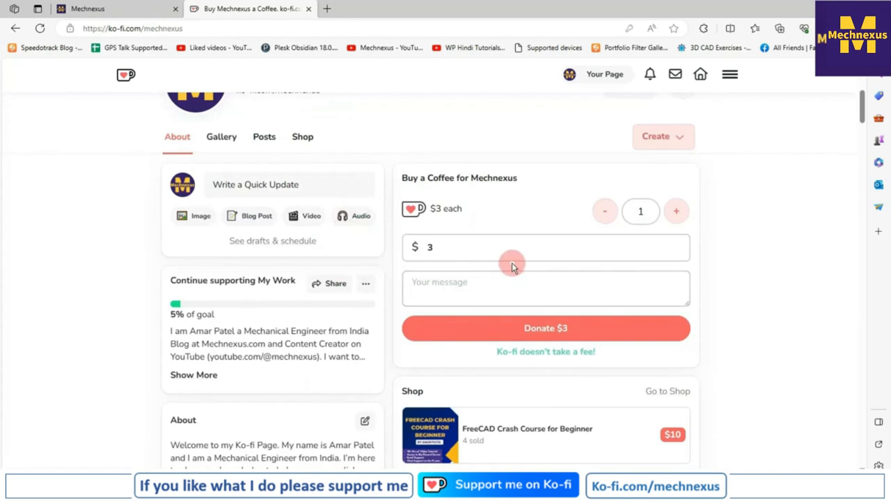
pyautogui.scroll(1, 512, 262)
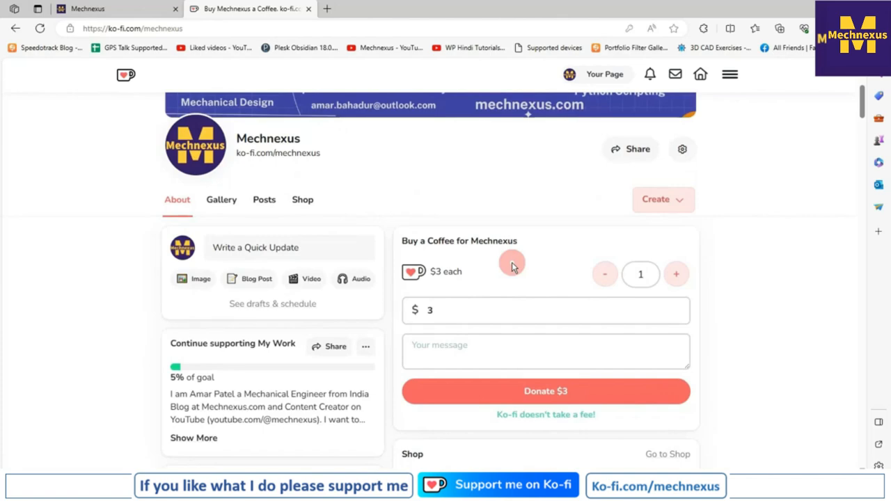
pyautogui.scroll(2, 512, 263)
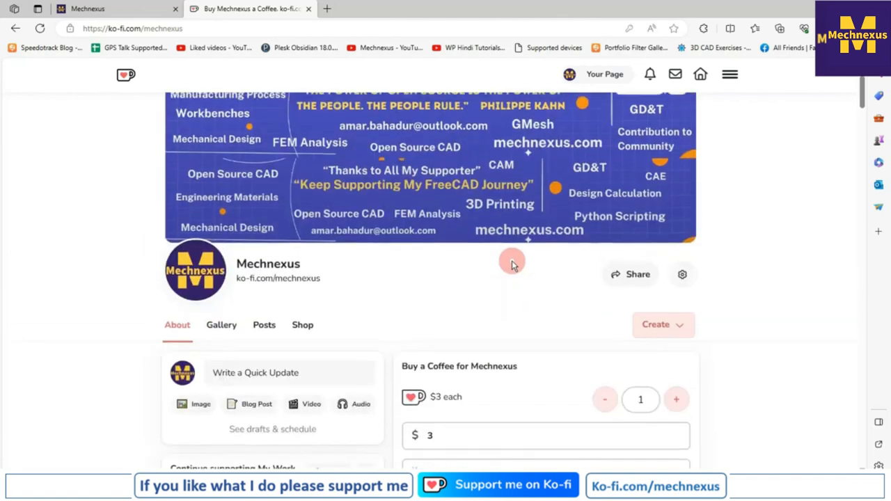
pyautogui.scroll(2, 512, 263)
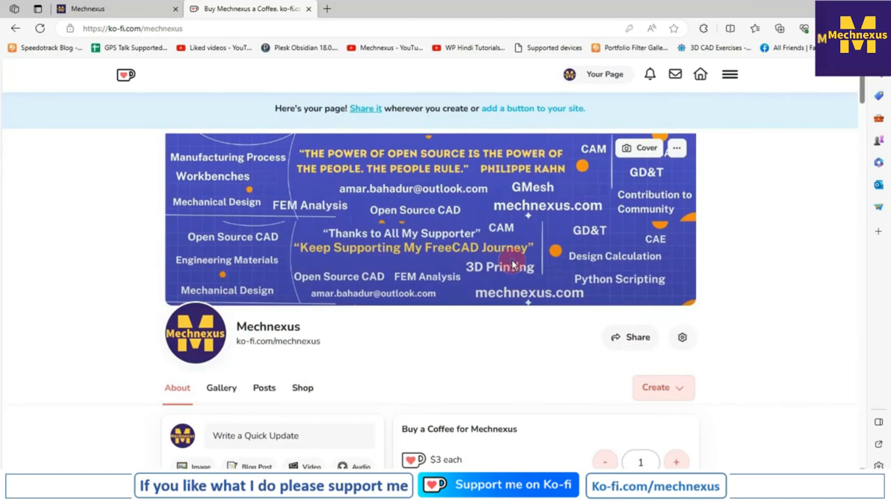
pyautogui.scroll(-1, 512, 263)
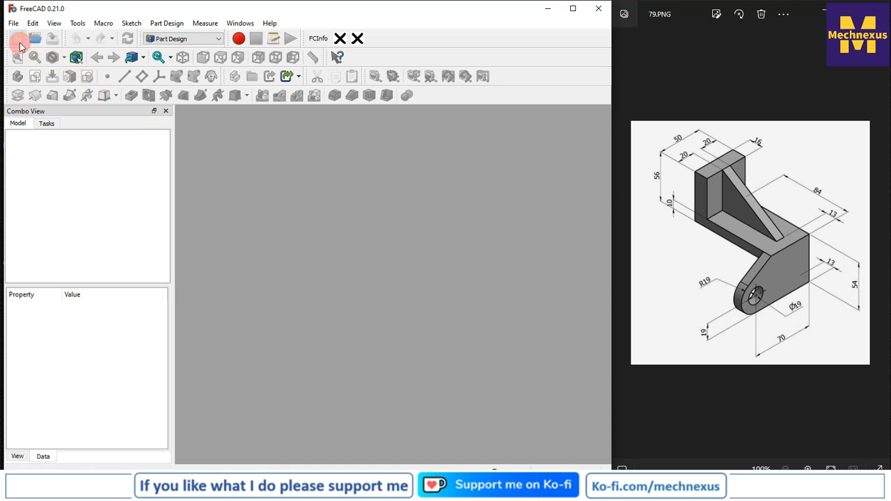
# - Switch to FreeCAD, create a new document with a Part Design body, and show the body's origin planes
pyautogui.click(17, 38)
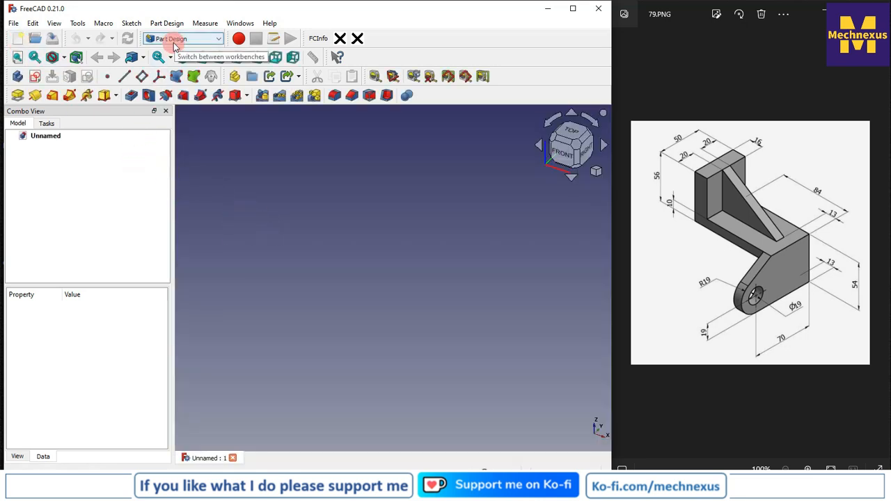
pyautogui.click(18, 76)
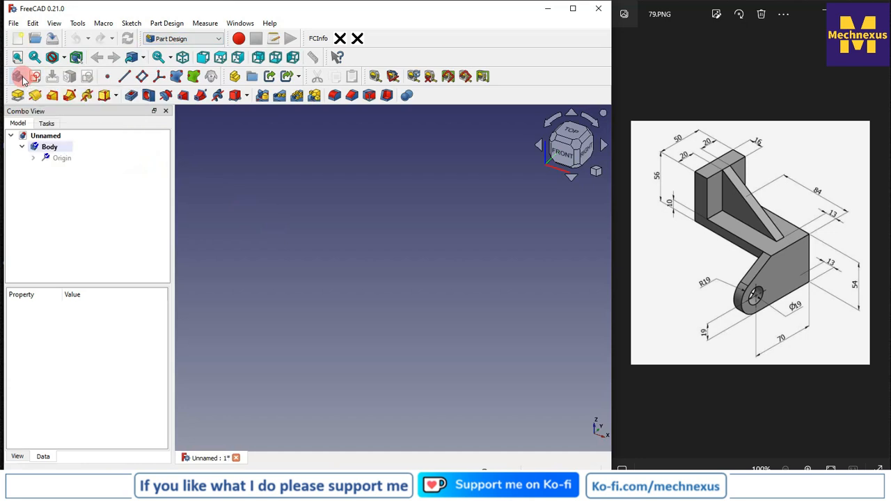
pyautogui.click(323, 224)
pyautogui.click(47, 160)
pyautogui.press('space')
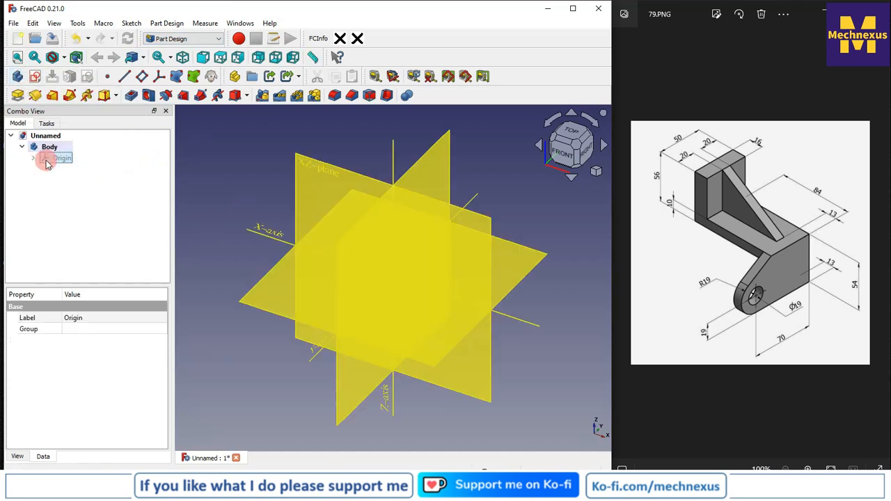
pyautogui.click(244, 189)
pyautogui.scroll(-3, 243, 190)
pyautogui.click(460, 305)
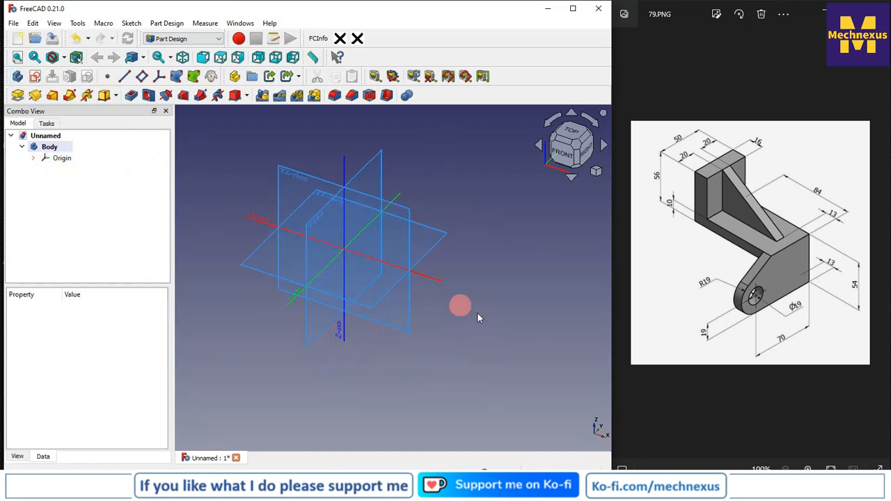
# - Start a sketch on the XZ plane and hide the body's origin
pyautogui.click(278, 173)
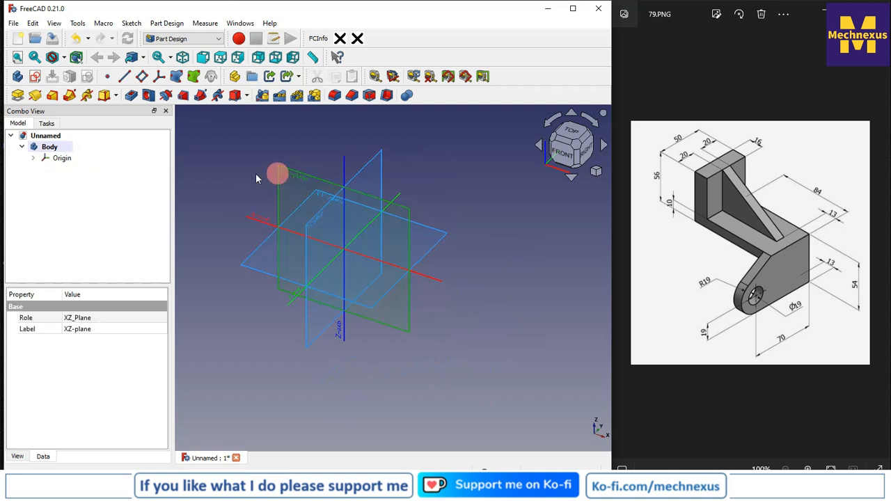
pyautogui.click(32, 75)
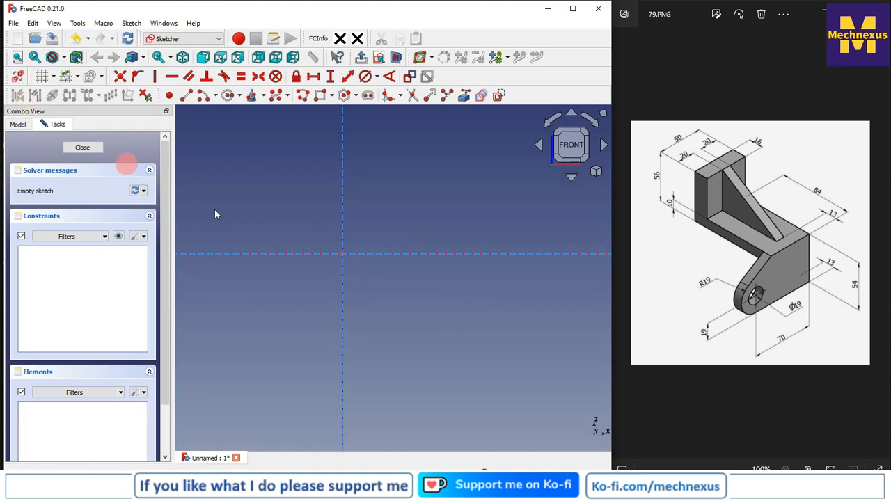
pyautogui.click(17, 125)
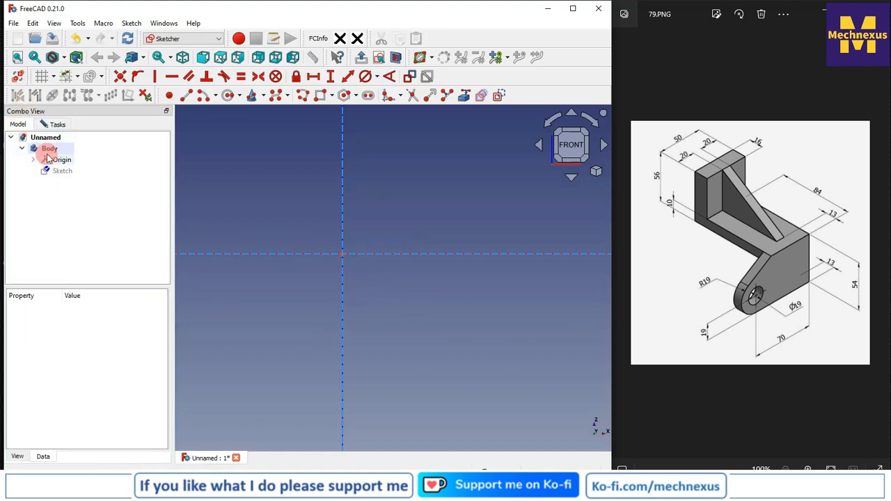
pyautogui.click(55, 159)
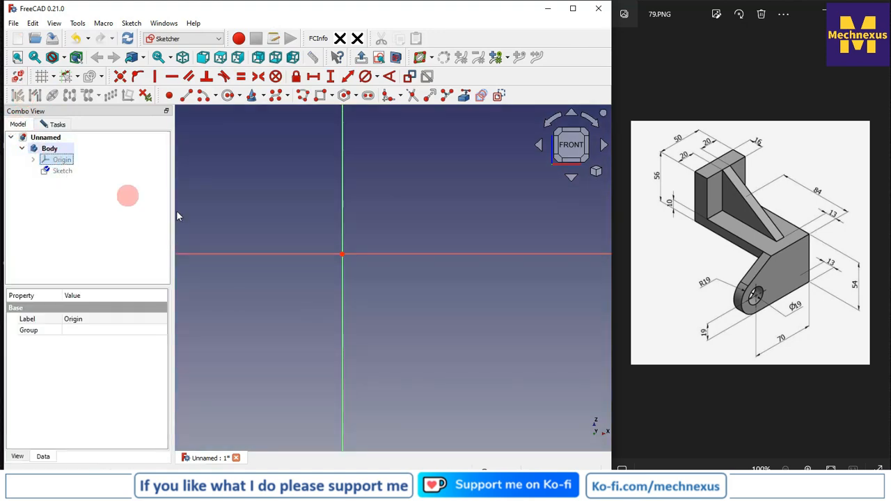
pyautogui.click(412, 340)
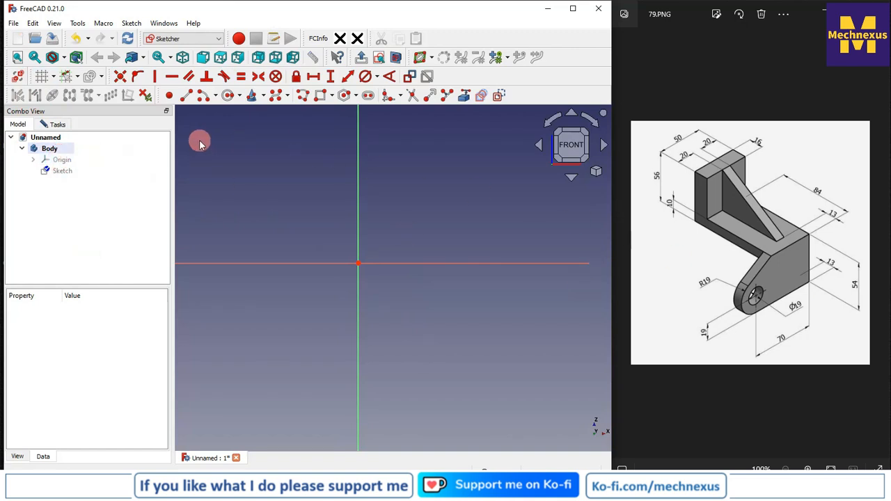
# - Draw a rectangle about 69 mm high with its lower-left corner on the sketch origin
pyautogui.click(321, 96)
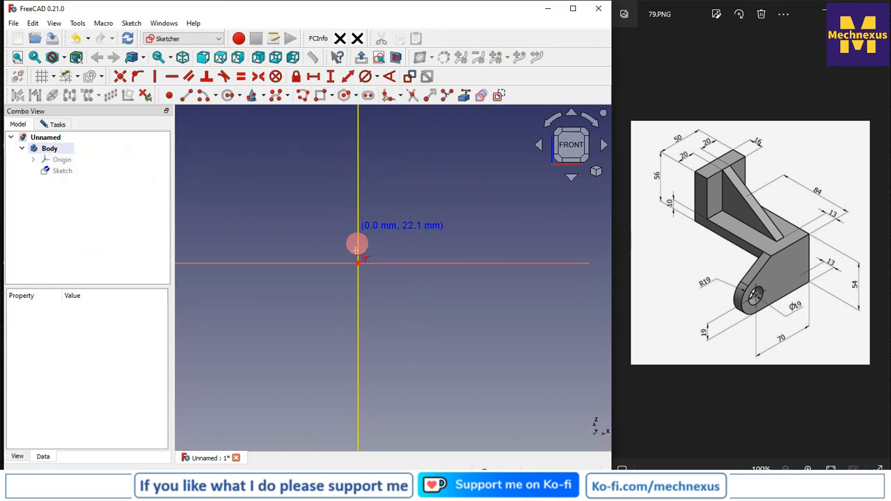
pyautogui.click(358, 263)
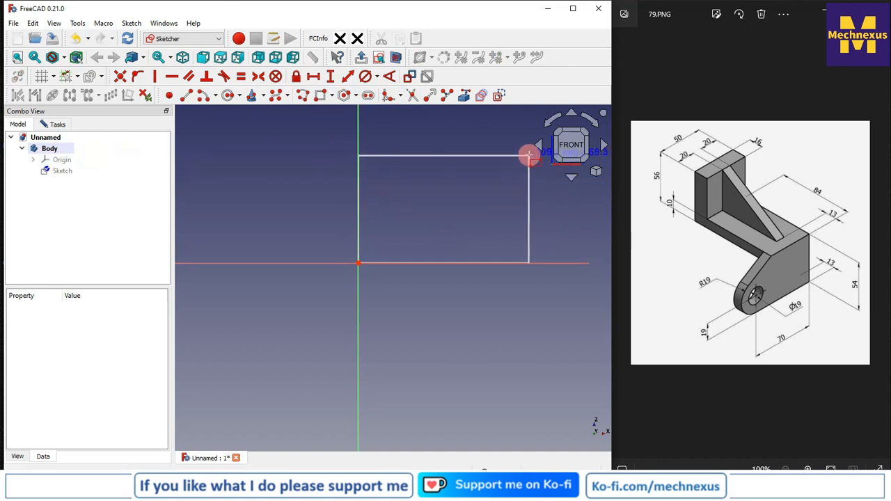
pyautogui.click(529, 156)
pyautogui.scroll(-2, 285, 231)
pyautogui.scroll(3, 411, 220)
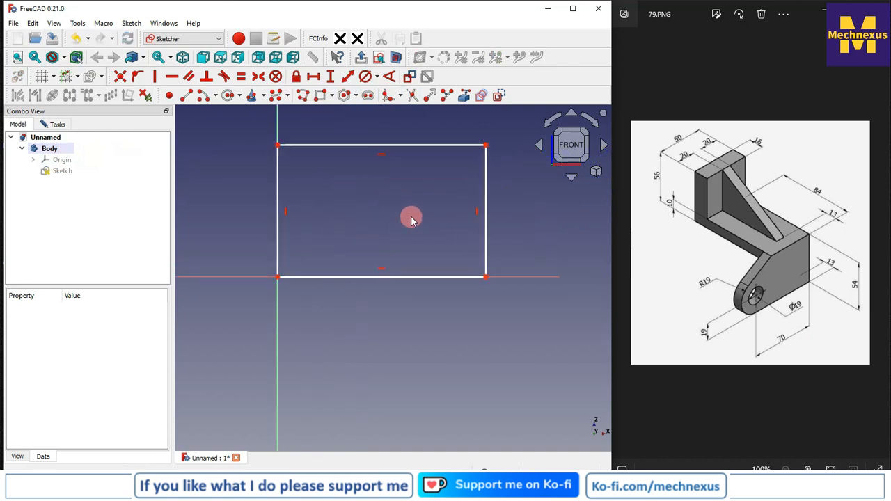
# - Draw a vertical line down from the rectangle's upper edge near its left side and a horizontal line across to the right edge
pyautogui.click(186, 95)
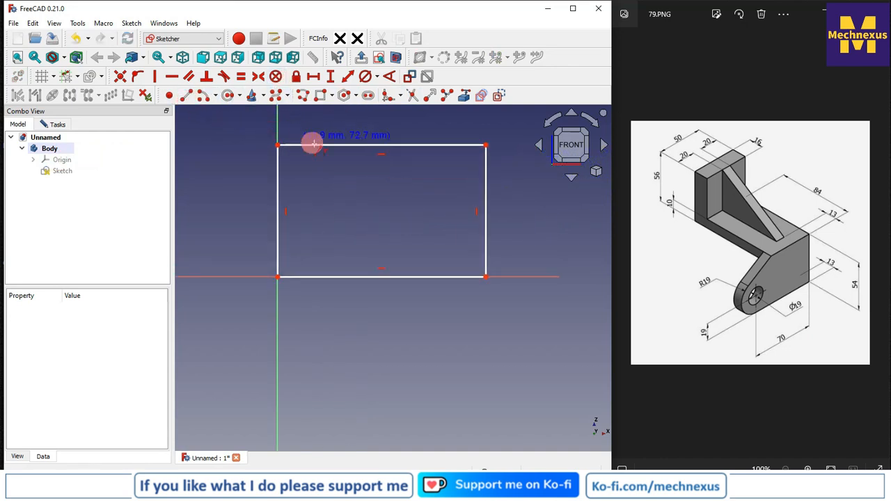
pyautogui.click(313, 145)
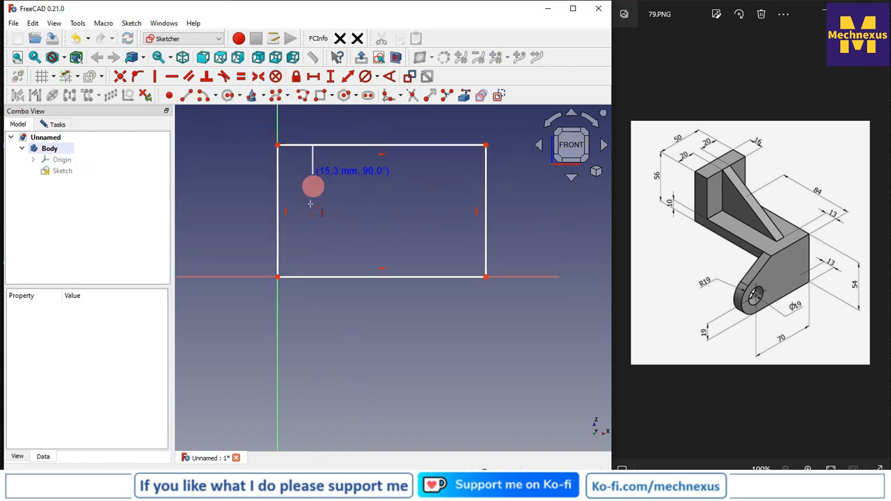
pyautogui.click(313, 249)
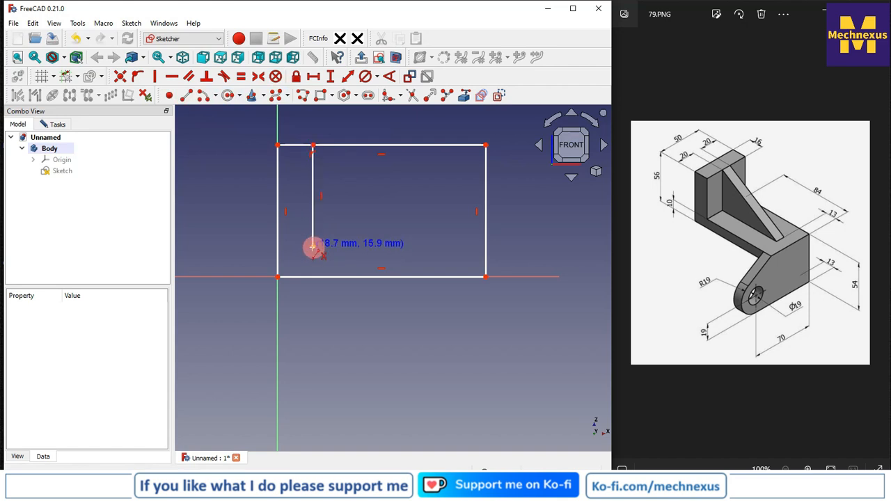
pyautogui.click(486, 249)
pyautogui.rightClick(445, 221)
# - Trim the rectangle's upper and right edges outside the inner lines to leave an L-shaped profile
pyautogui.click(411, 96)
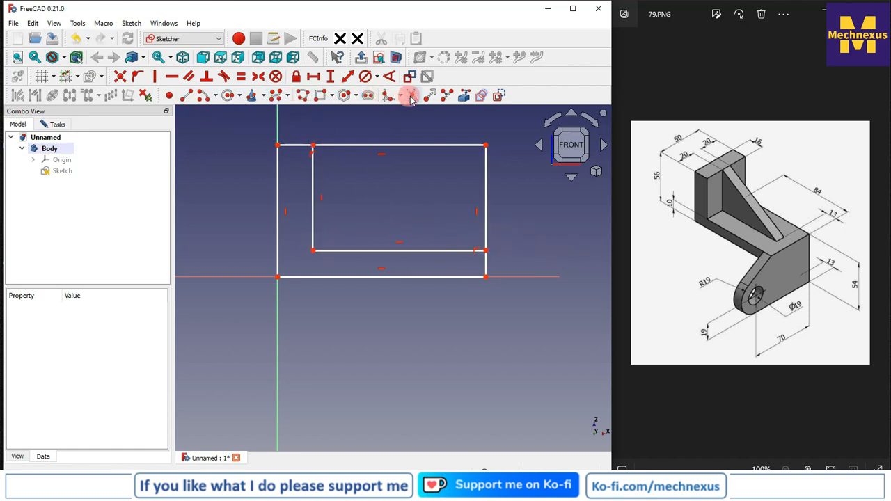
pyautogui.click(408, 145)
pyautogui.click(486, 167)
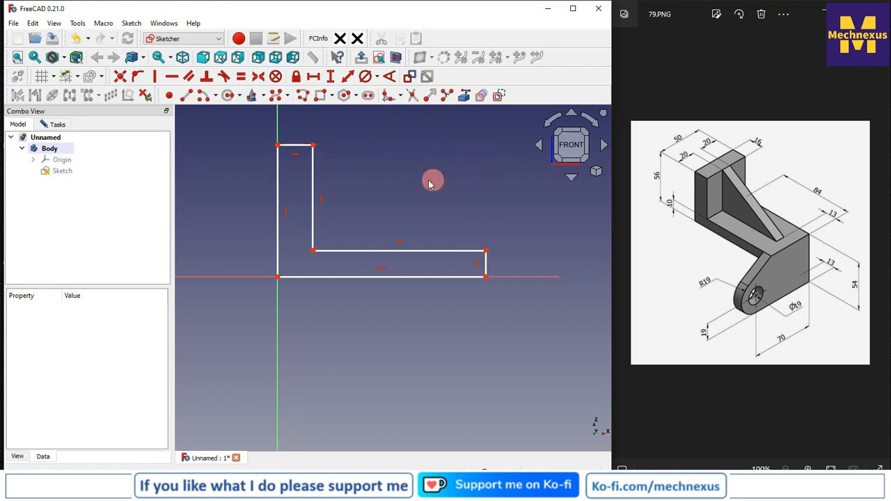
# - Constrain the L profile's outer left edge to a vertical length of 56 mm
pyautogui.scroll(-1, 406, 186)
pyautogui.scroll(1, 271, 209)
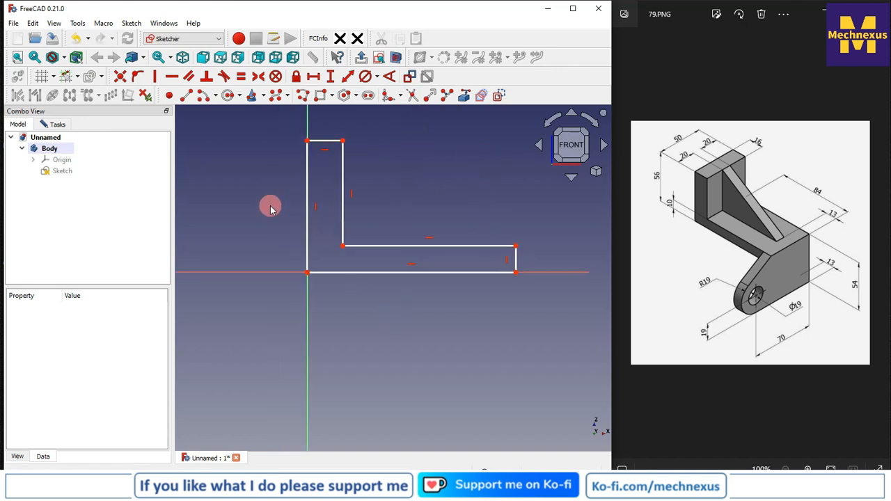
pyautogui.click(307, 233)
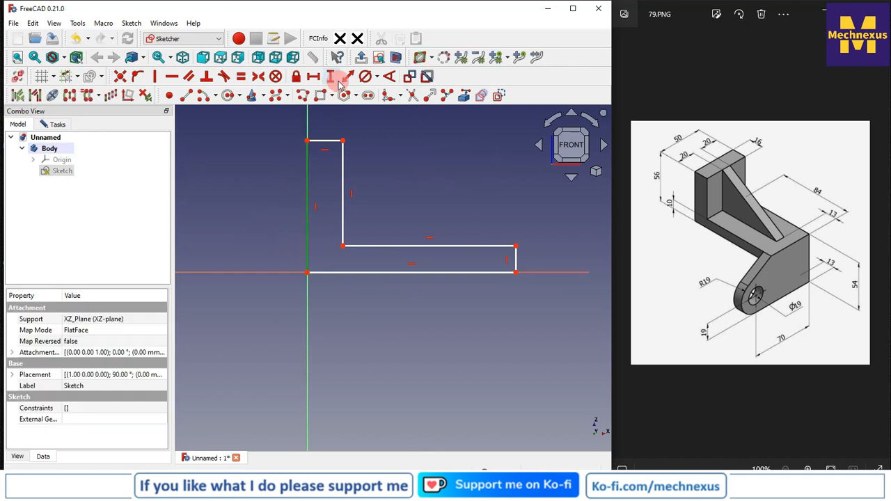
pyautogui.click(331, 77)
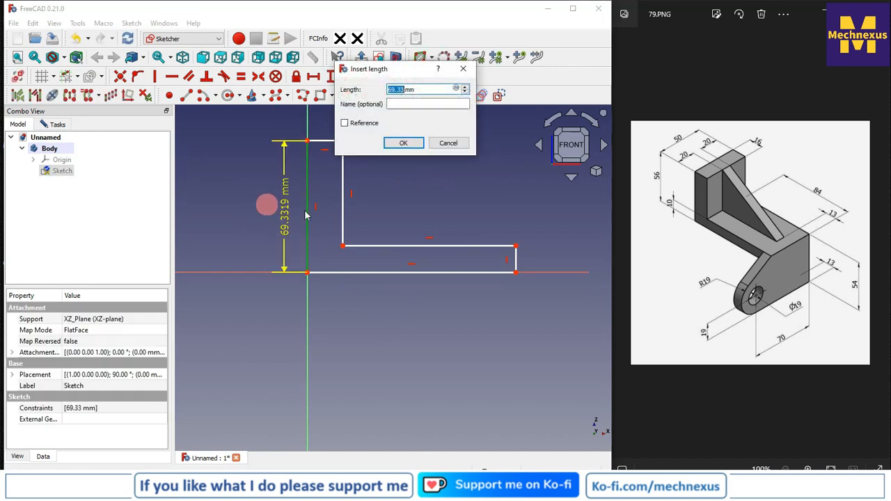
pyautogui.write('56')
pyautogui.press('Return')
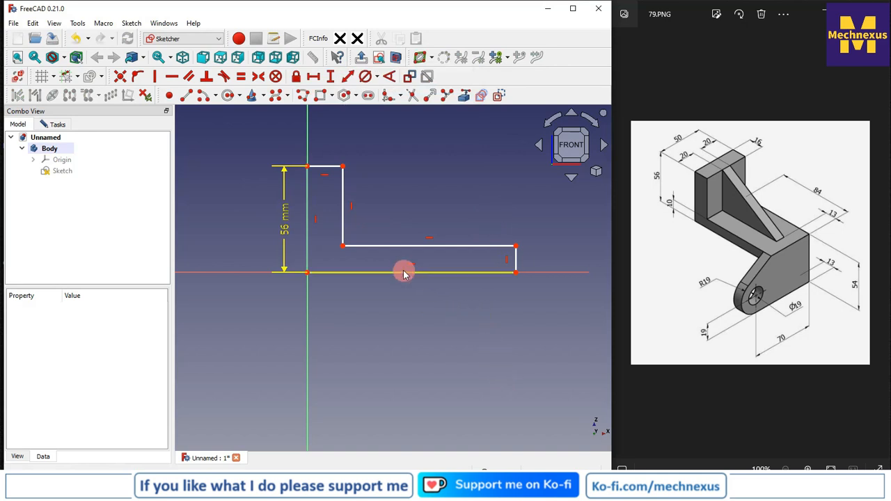
# - Constrain the L profile's upper edge to a horizontal length of 16 mm and place the dimension clear above the profile
pyautogui.click(330, 168)
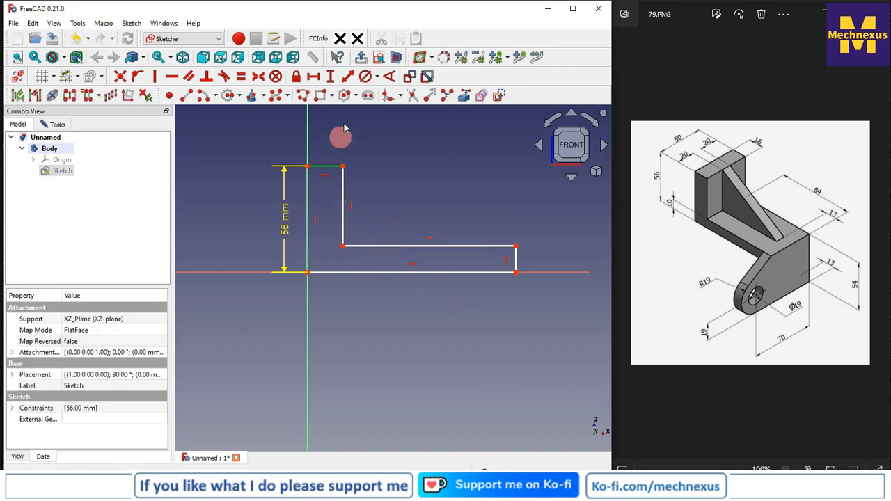
pyautogui.click(312, 76)
pyautogui.write('16')
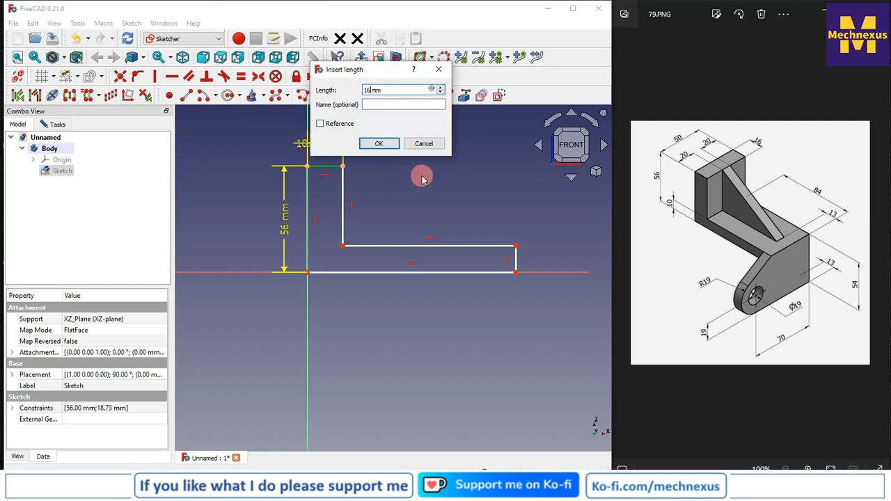
pyautogui.write('6')
pyautogui.press('Return')
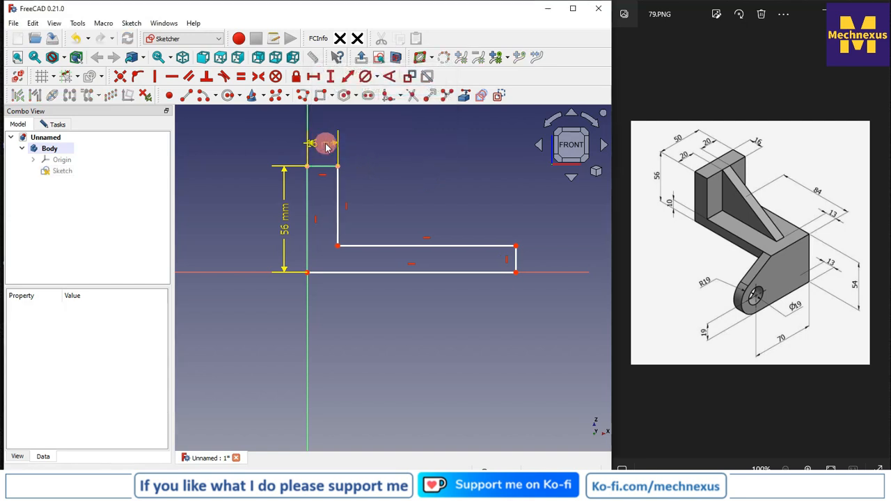
pyautogui.moveTo(322, 146); pyautogui.dragTo(245, 134)
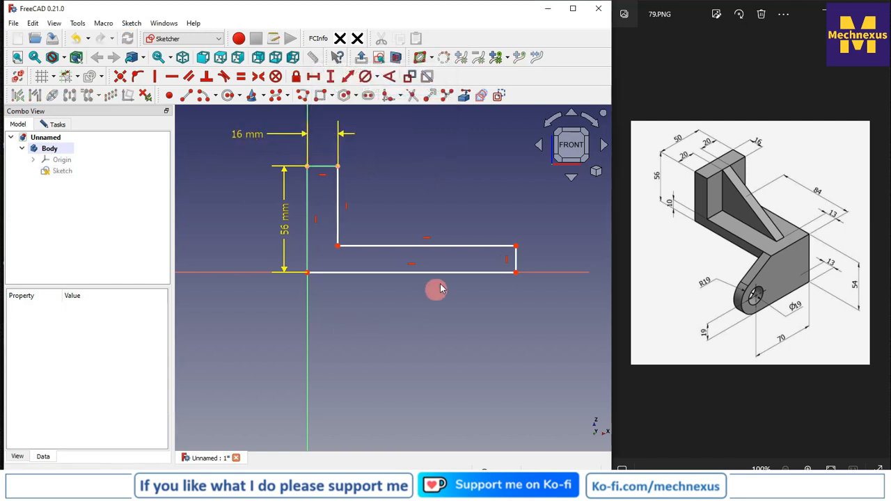
# - Constrain the L profile's inner horizontal edge to a length of 84 mm
pyautogui.click(447, 247)
pyautogui.click(313, 76)
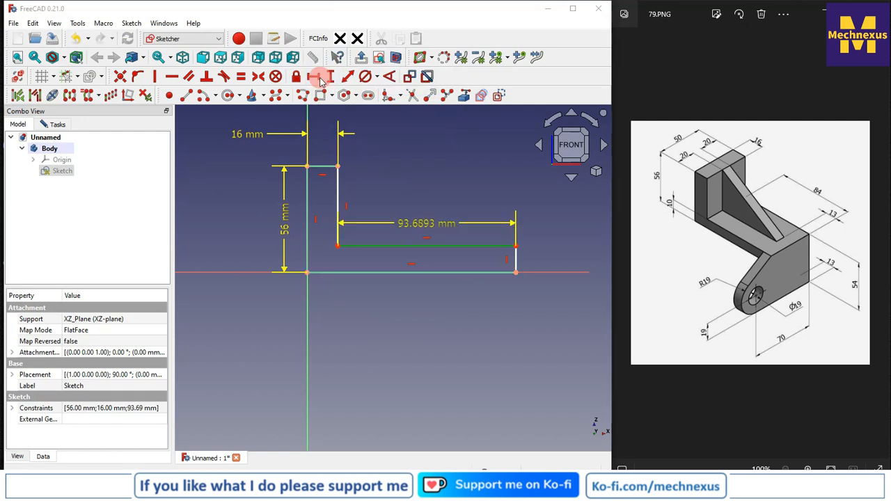
pyautogui.write('84')
pyautogui.press('Return')
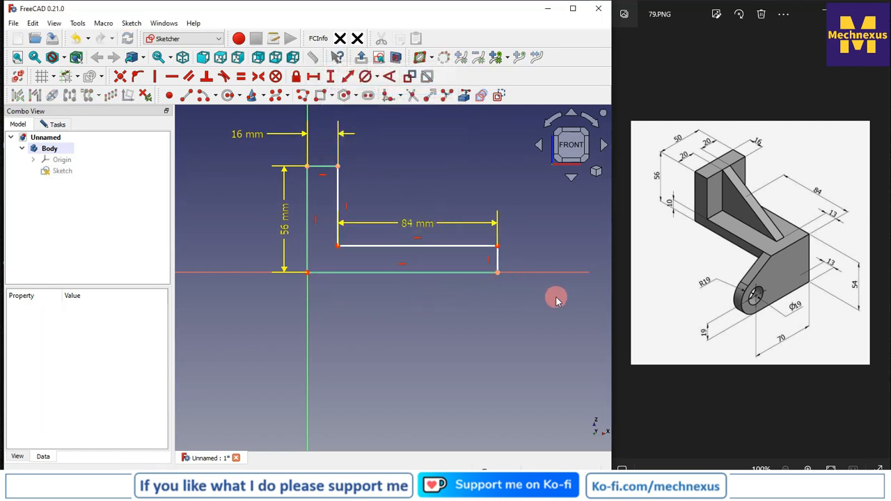
# - Constrain the L profile's short end edge to a vertical length of 10 mm and place the dimension outside the profile
pyautogui.click(499, 260)
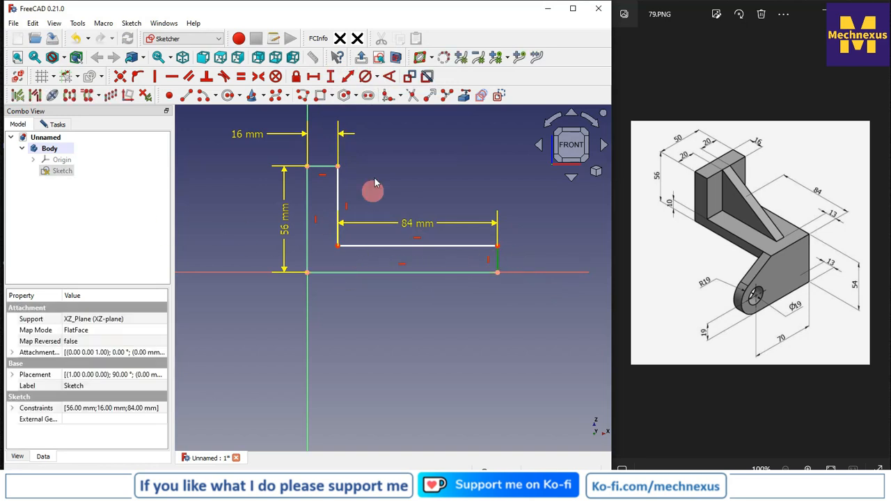
pyautogui.click(330, 76)
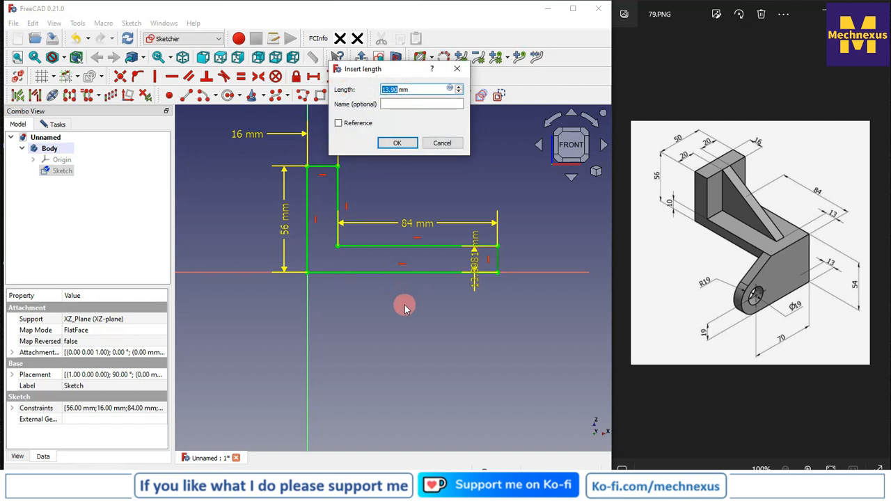
pyautogui.write('13')
pyautogui.press('Return')
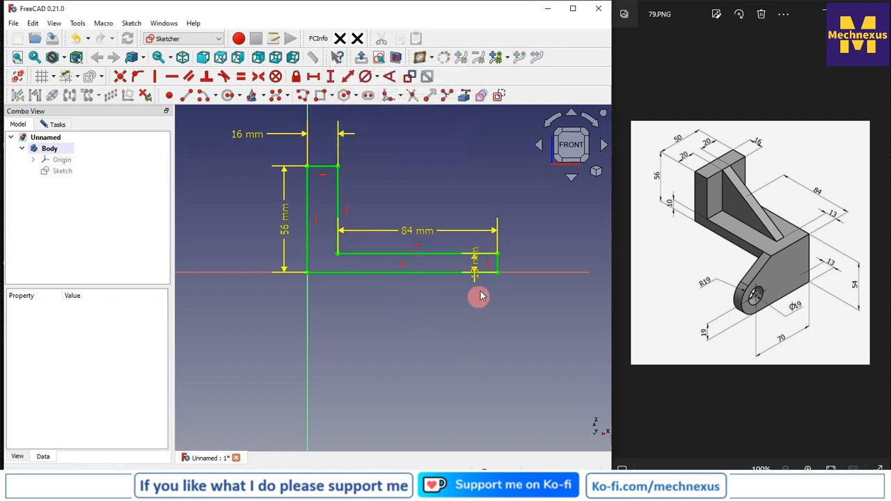
pyautogui.moveTo(477, 267); pyautogui.dragTo(527, 314)
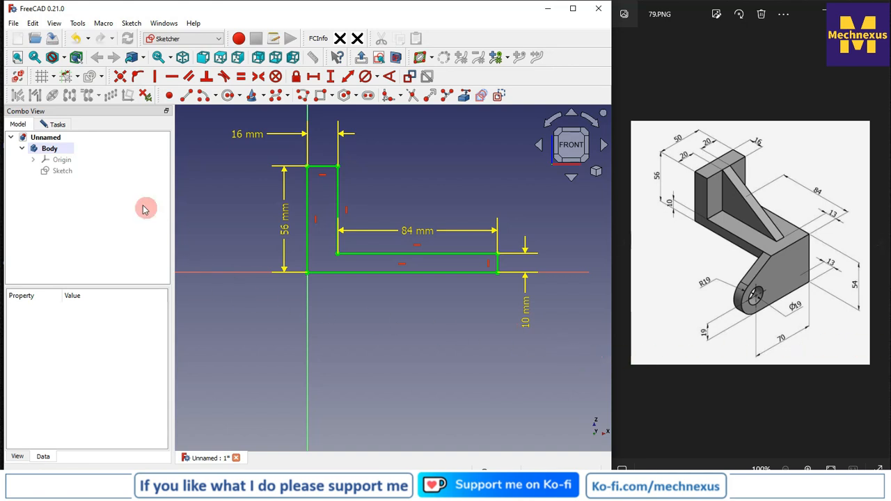
# - Close the sketch and pad the L profile 50 mm, symmetric to the sketch plane
pyautogui.click(55, 124)
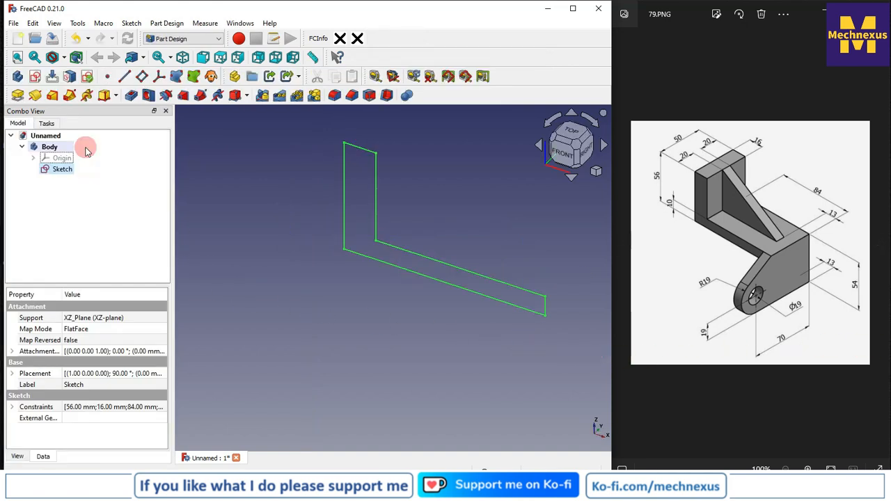
pyautogui.click(596, 174)
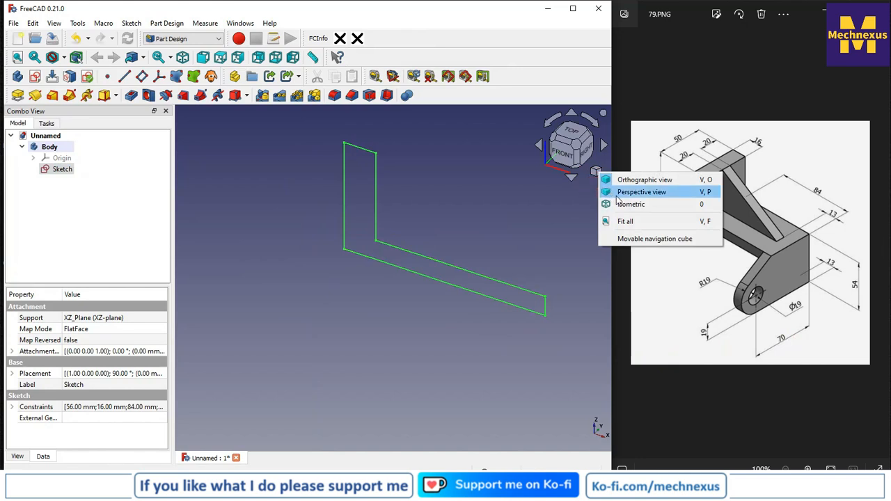
pyautogui.click(611, 204)
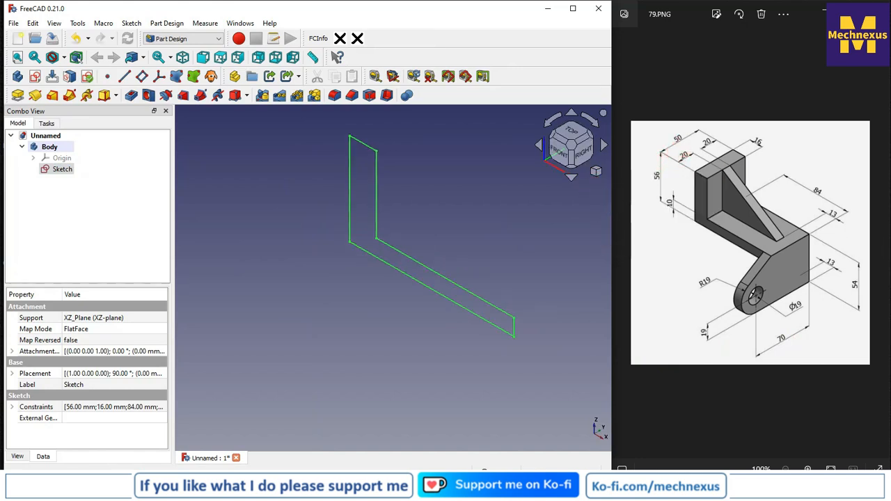
pyautogui.click(16, 96)
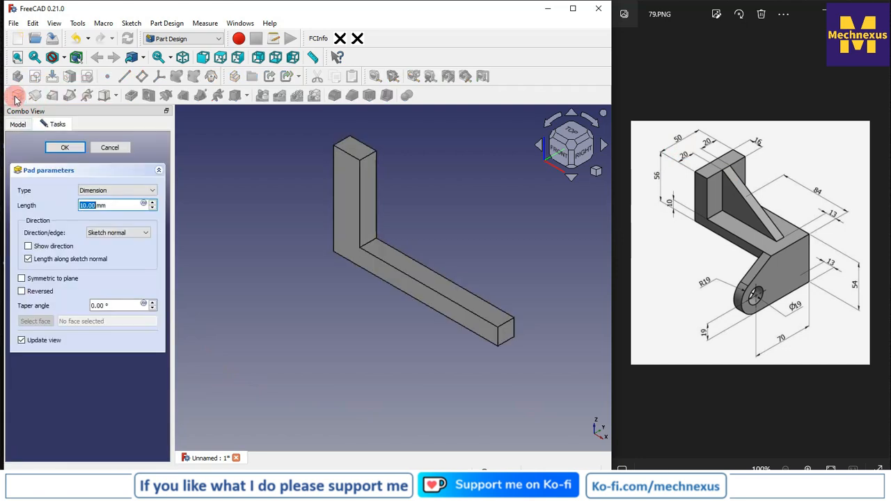
pyautogui.click(22, 279)
pyautogui.click(121, 207)
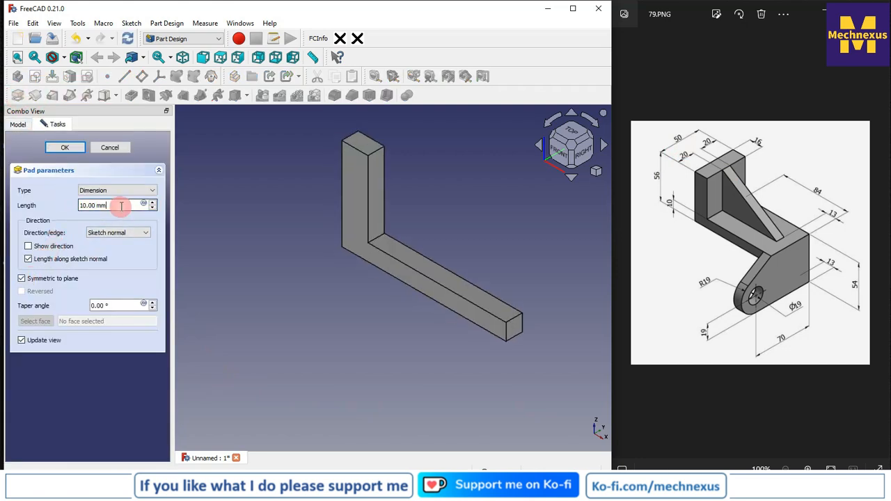
pyautogui.moveTo(121, 206); pyautogui.dragTo(30, 204)
pyautogui.write('50')
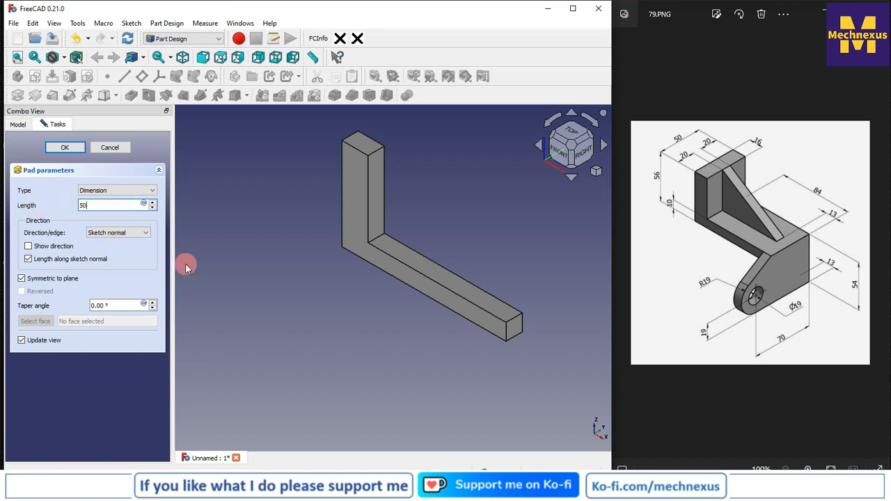
pyautogui.click(65, 147)
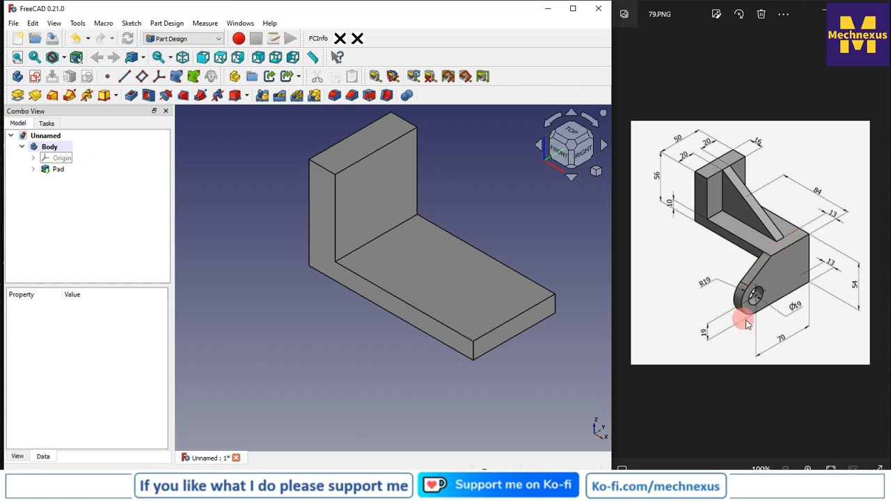
# - Start a new sketch on the narrow end face of the pad's horizontal leg
pyautogui.click(483, 344)
pyautogui.scroll(-3, 358, 308)
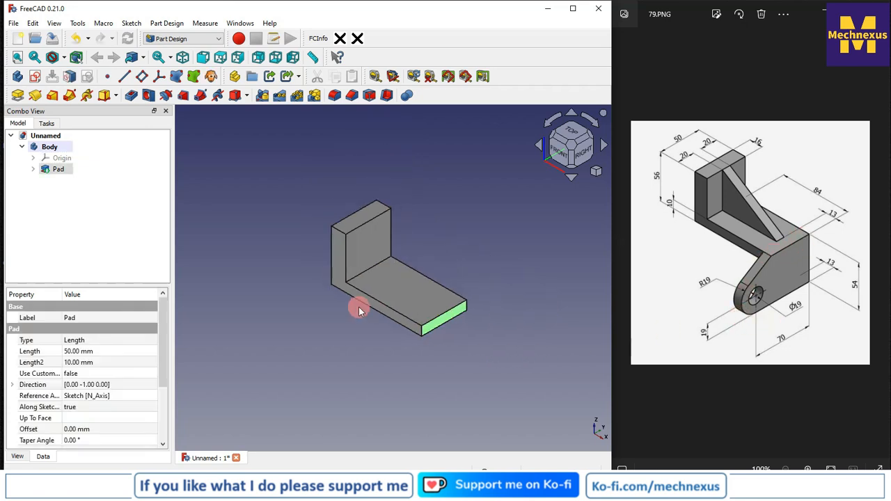
pyautogui.click(34, 75)
pyautogui.click(596, 171)
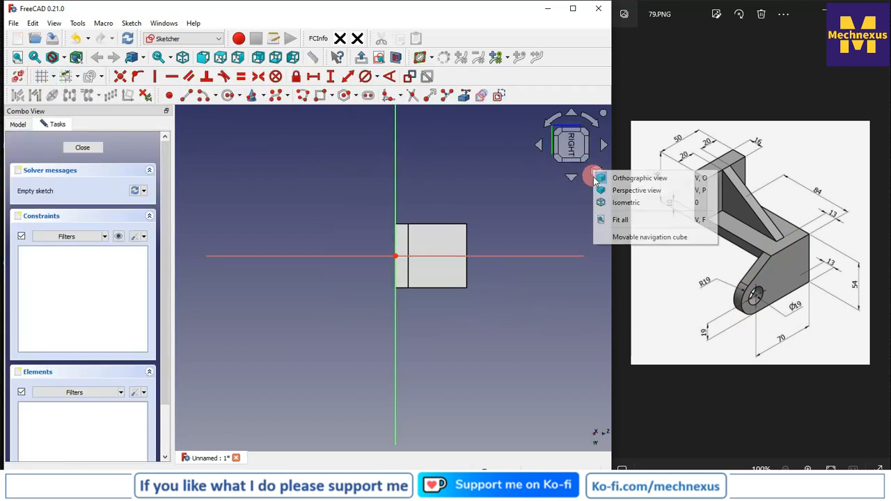
pyautogui.click(622, 201)
pyautogui.scroll(5, 426, 328)
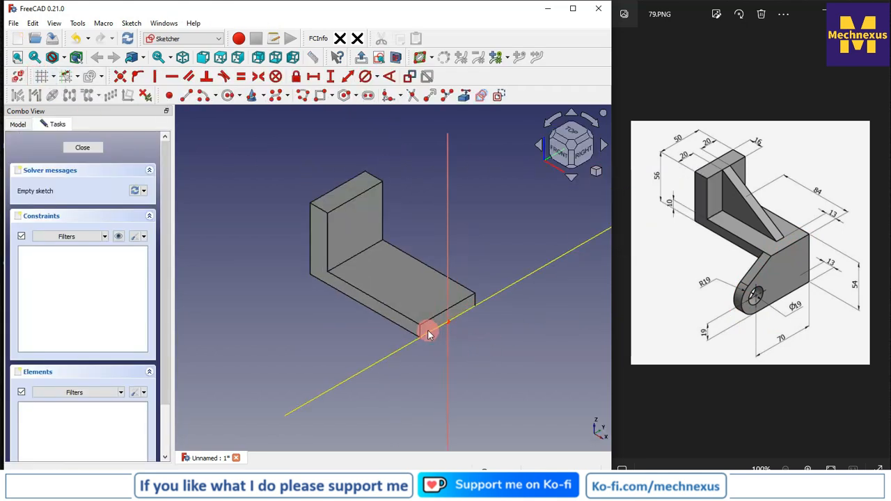
# - Project the end face's upper edge and its far vertical edge into the sketch as external geometry
pyautogui.click(465, 99)
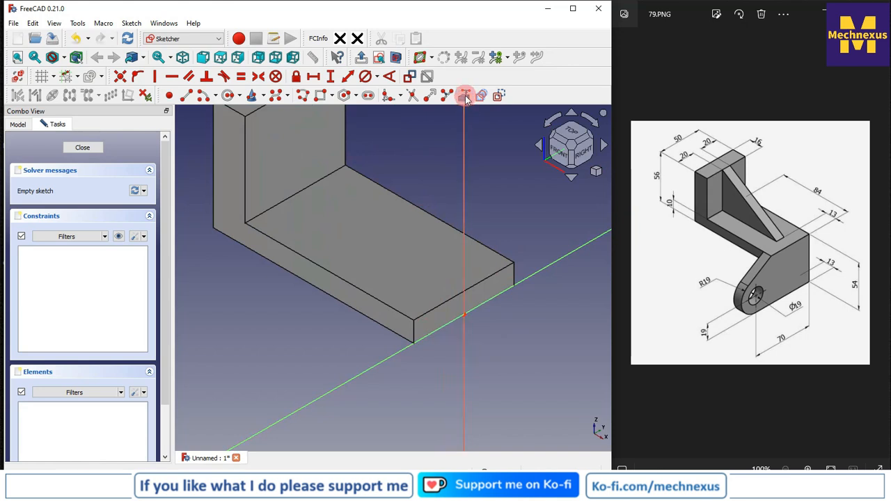
pyautogui.click(488, 276)
pyautogui.click(514, 275)
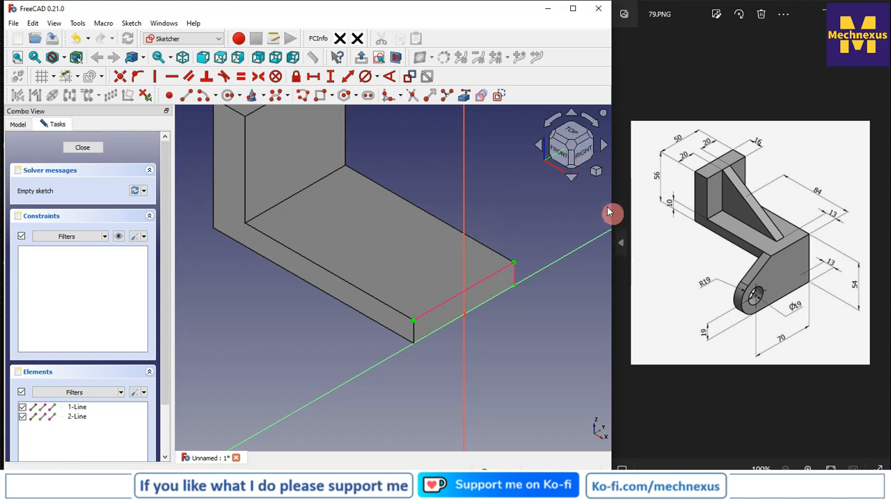
# - Draw a vertical line about 62 mm long down from the projected edge's right corner and a horizontal line along that edge
pyautogui.click(585, 152)
pyautogui.scroll(-1, 464, 324)
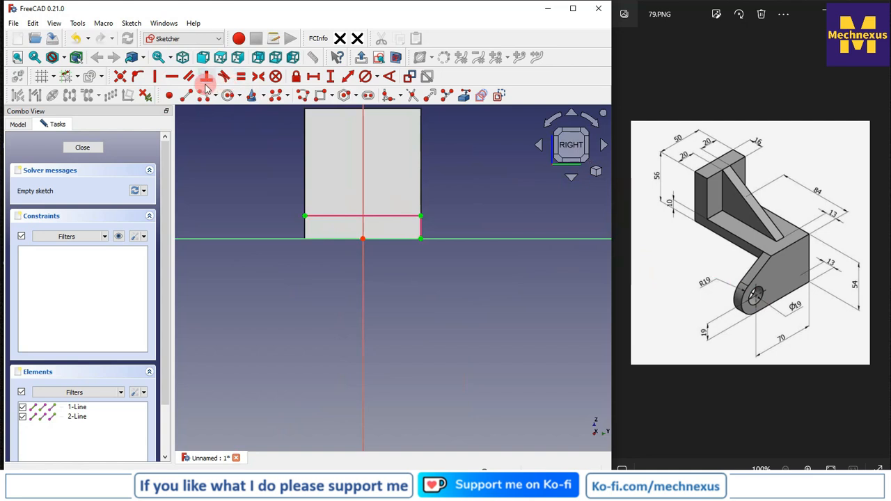
pyautogui.click(186, 95)
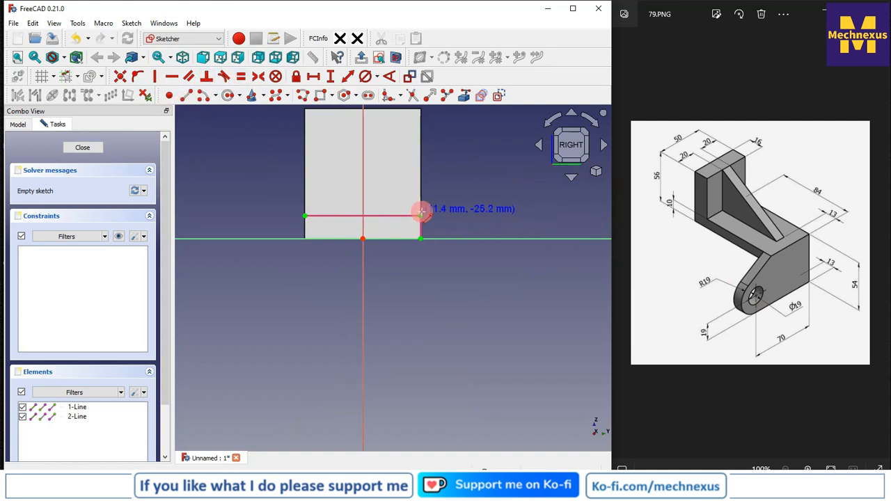
pyautogui.click(421, 239)
pyautogui.click(421, 359)
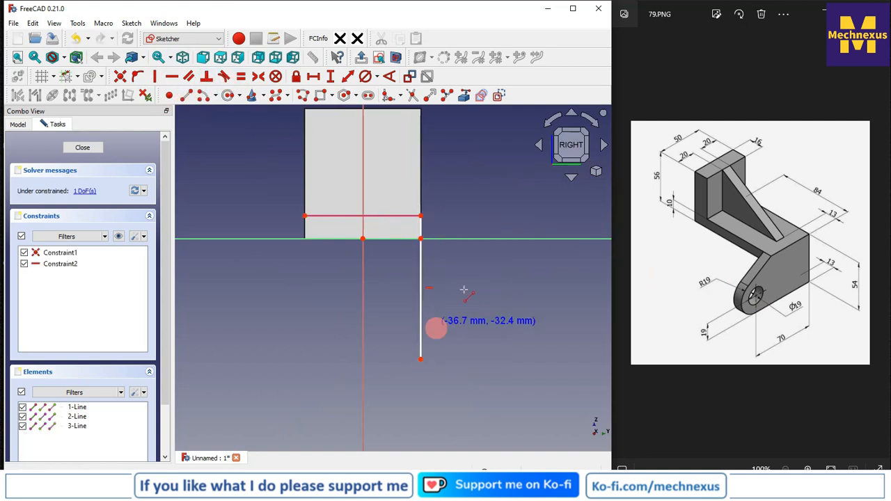
pyautogui.click(421, 217)
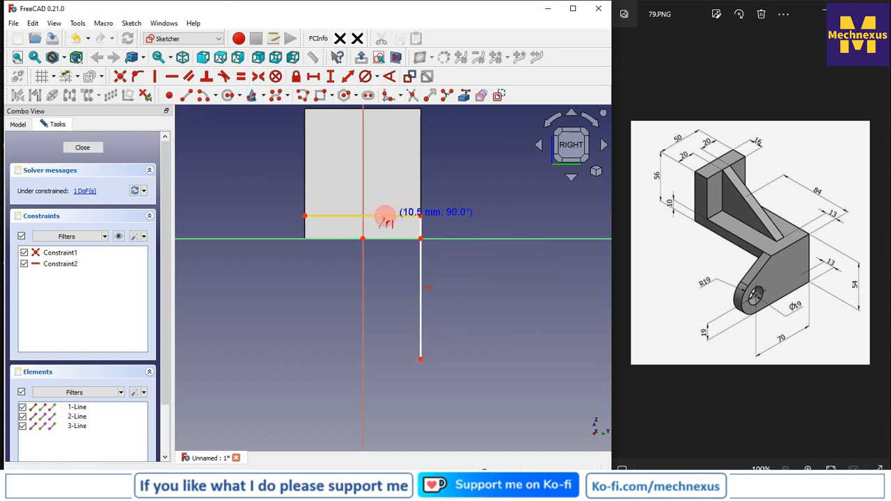
pyautogui.click(306, 216)
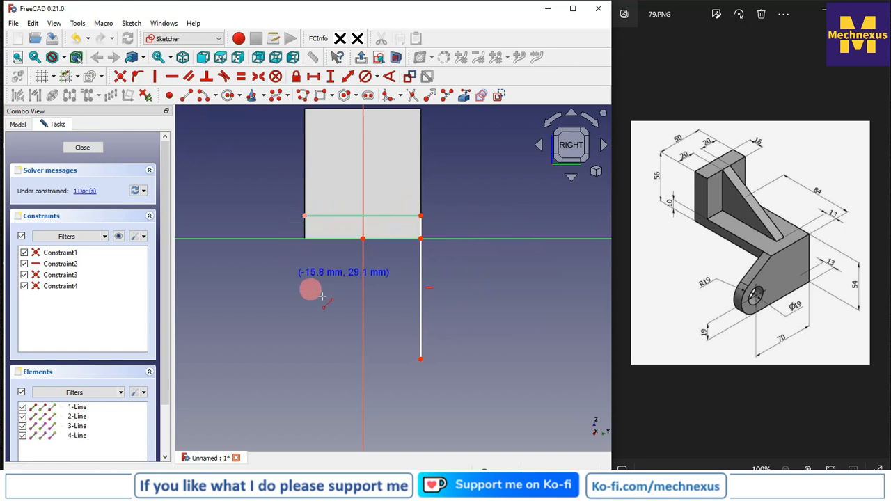
# - Constrain the vertical line to a length of 54 mm and place the dimension clear of the geometry on its outer side
pyautogui.click(421, 317)
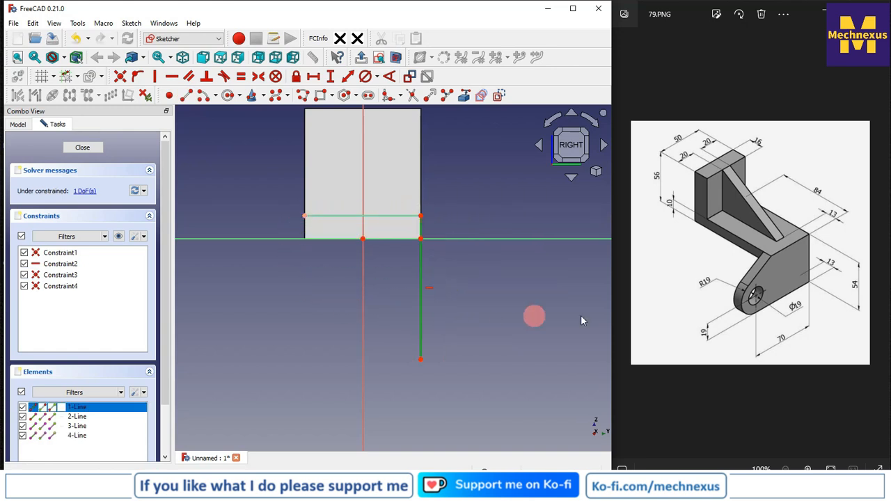
pyautogui.click(338, 79)
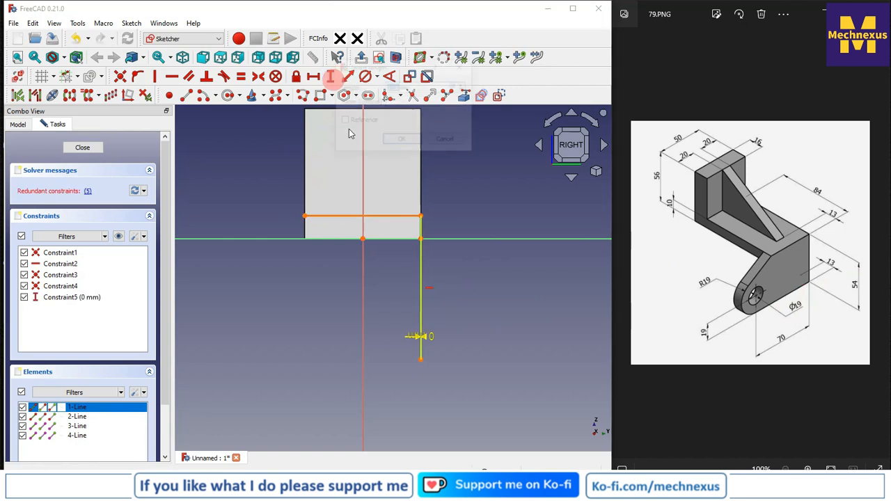
pyautogui.click(420, 276)
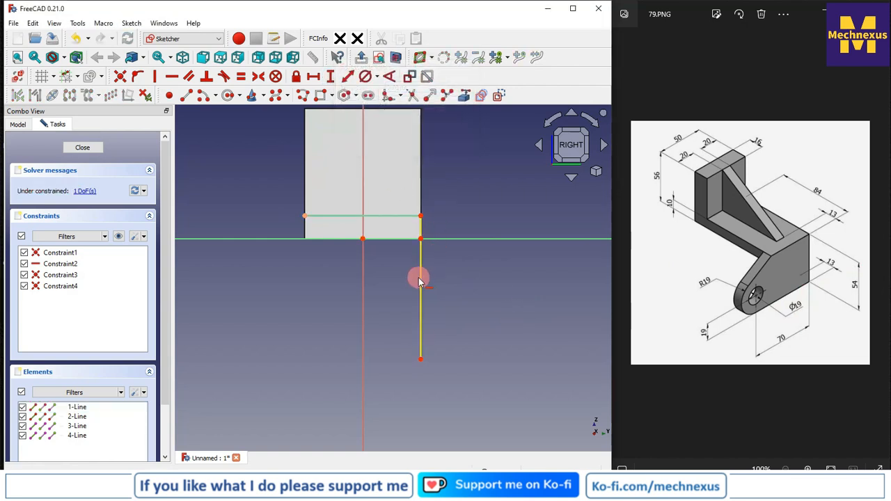
pyautogui.click(313, 76)
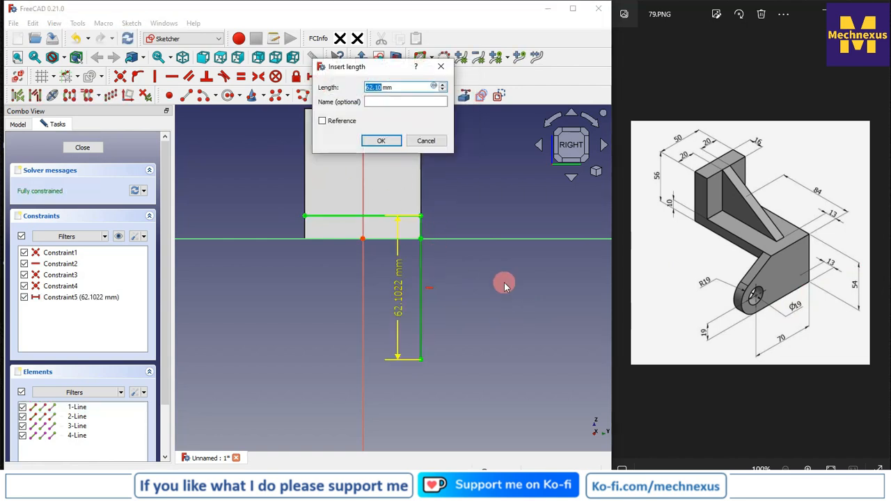
pyautogui.write('54')
pyautogui.press('Return')
pyautogui.moveTo(397, 285); pyautogui.dragTo(516, 287)
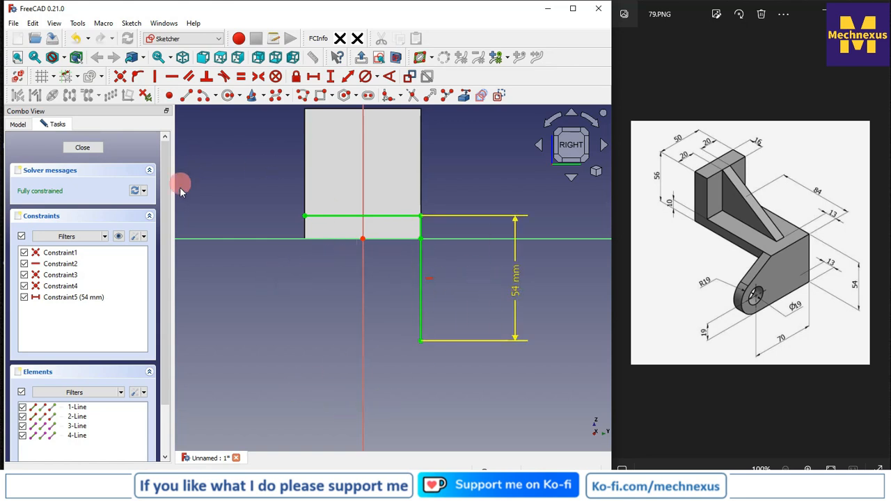
# - Draw a slanted line about 51 mm long, outward and down from the horizontal line's left endpoint
pyautogui.click(188, 97)
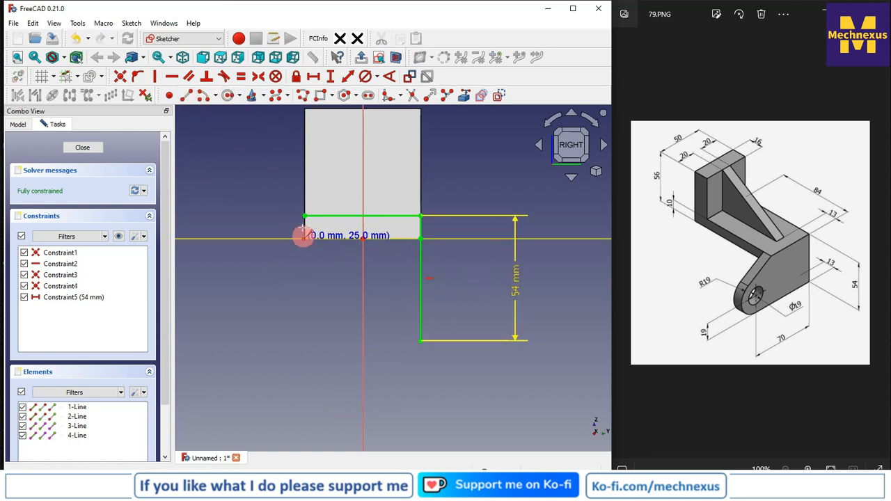
pyautogui.click(304, 217)
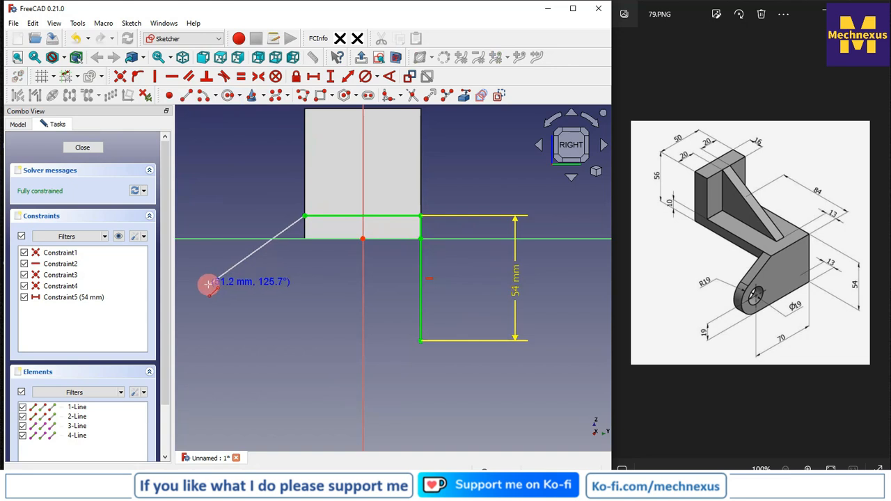
pyautogui.click(208, 284)
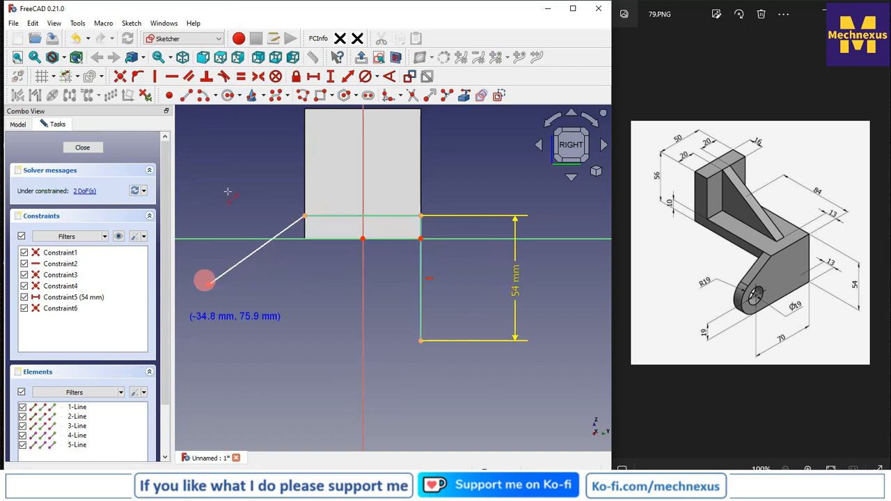
# - Draw a three-point arc of about 13 mm radius, bulging outward and down from the slanted line's lower endpoint
pyautogui.click(215, 96)
pyautogui.click(230, 115)
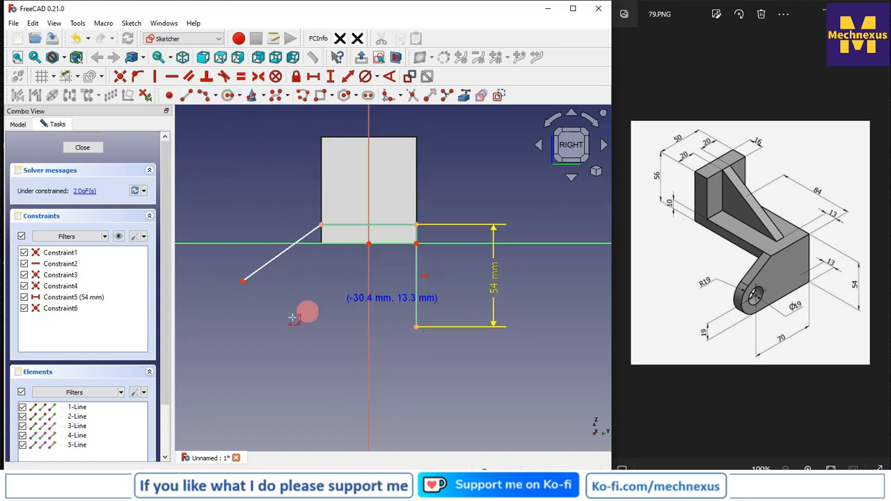
pyautogui.scroll(2, 265, 262)
pyautogui.click(224, 264)
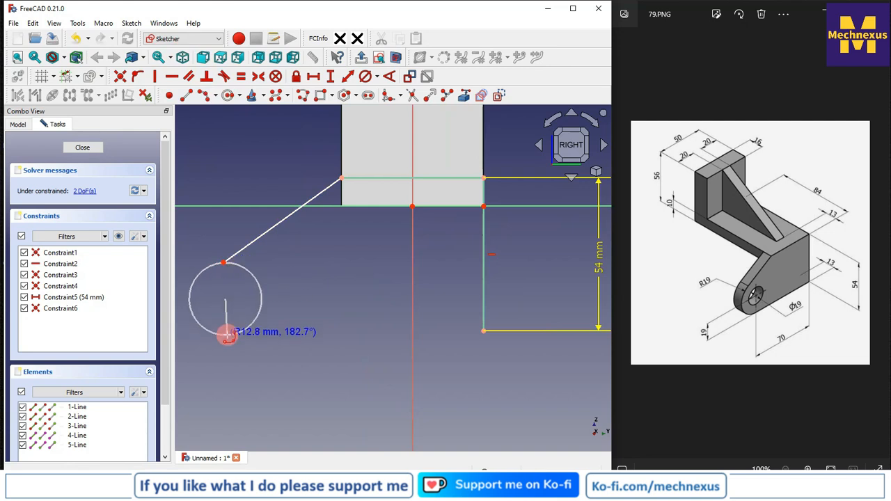
pyautogui.click(226, 334)
pyautogui.click(201, 303)
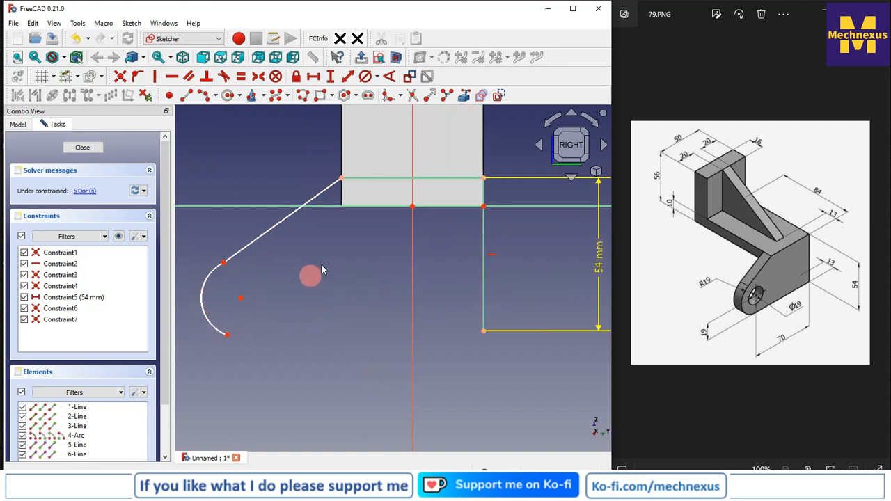
# - Draw a horizontal line from the arc's lower endpoint to the lower endpoint of the 54 mm vertical line, closing the profile
pyautogui.click(186, 96)
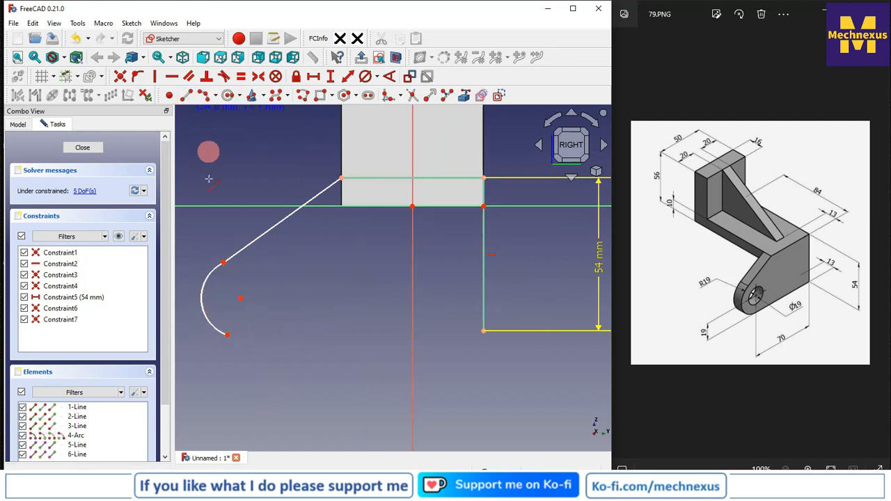
pyautogui.click(227, 335)
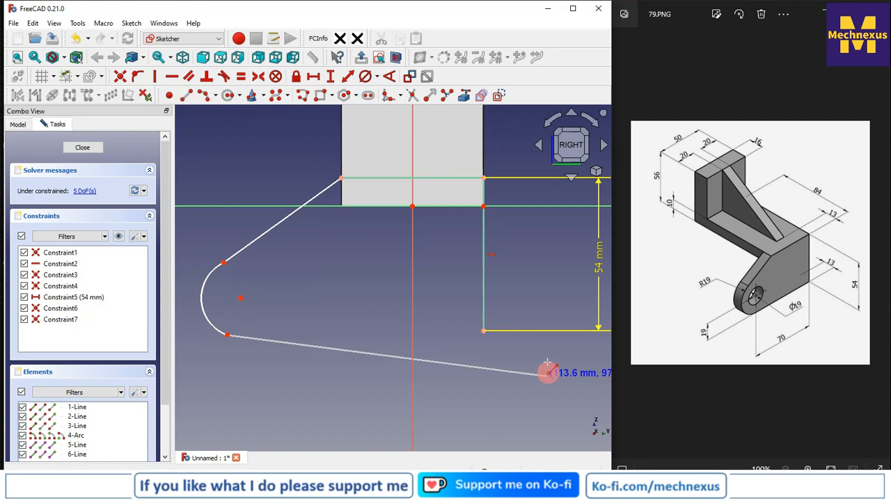
pyautogui.click(484, 331)
pyautogui.rightClick(419, 302)
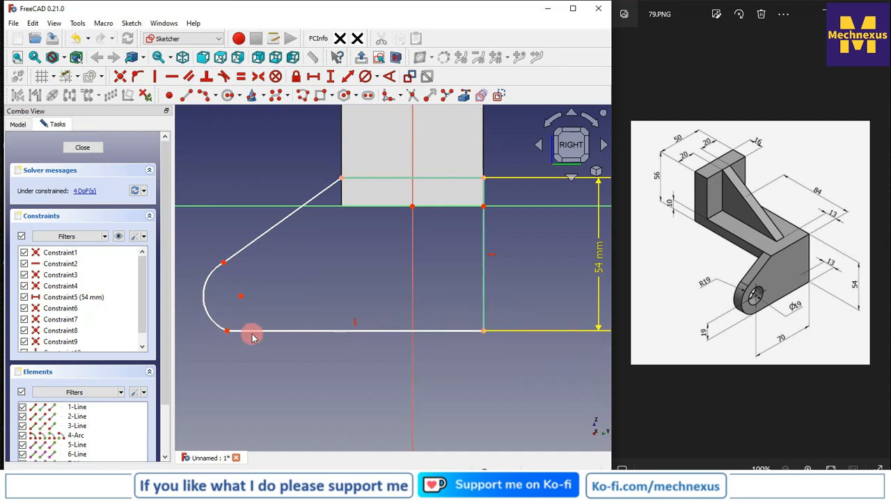
# - Make the arc tangent to both the bottom horizontal line and the slanted line
pyautogui.click(229, 332)
pyautogui.click(218, 329)
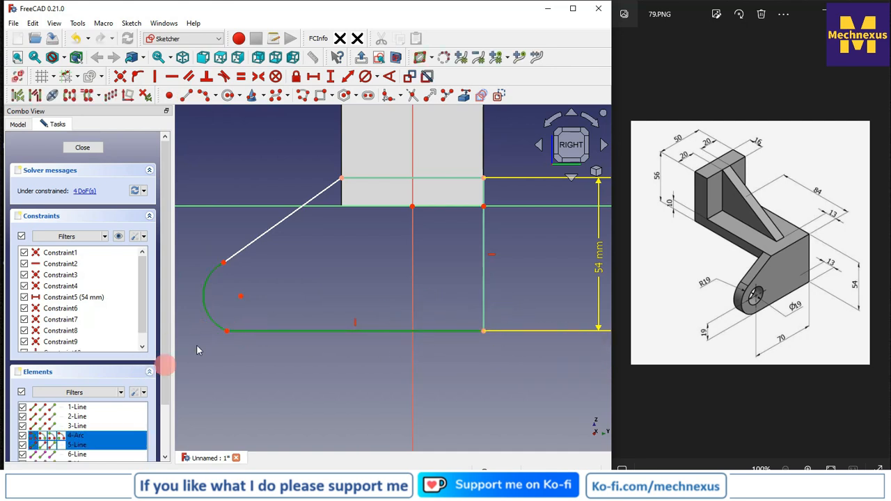
pyautogui.click(224, 76)
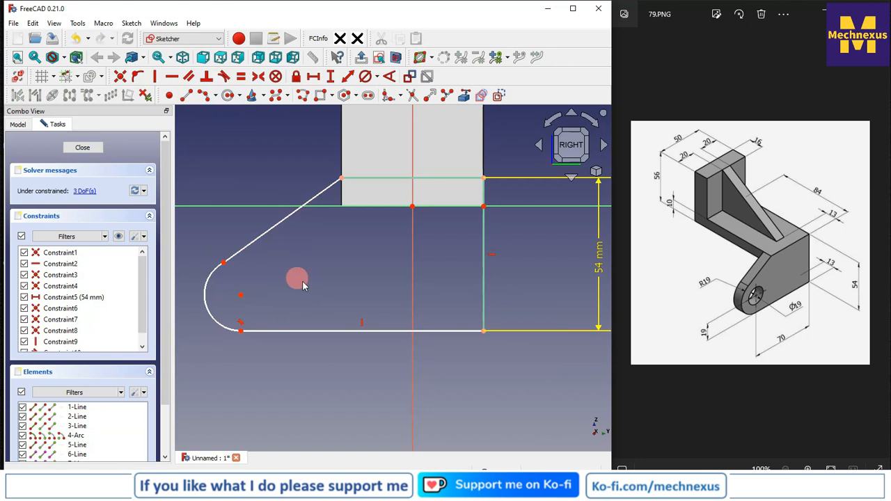
pyautogui.click(210, 271)
pyautogui.click(235, 253)
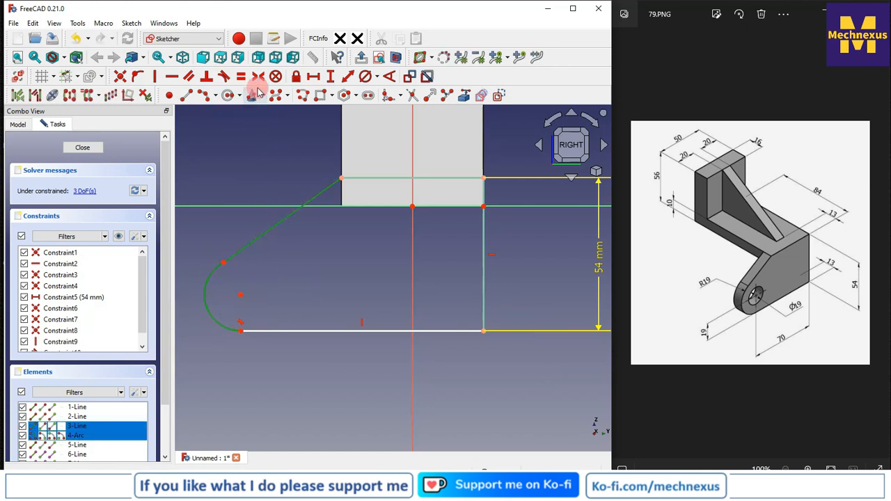
pyautogui.click(223, 76)
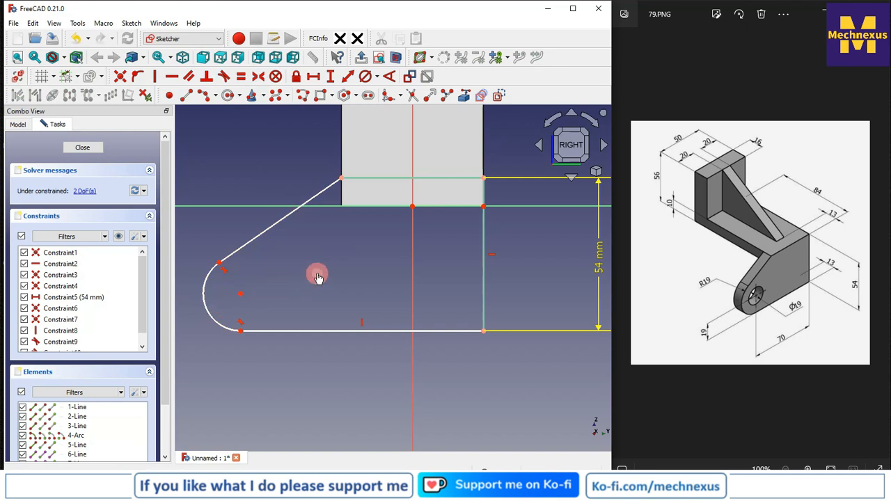
# - Constrain the arc's radius to 19 mm
pyautogui.click(205, 306)
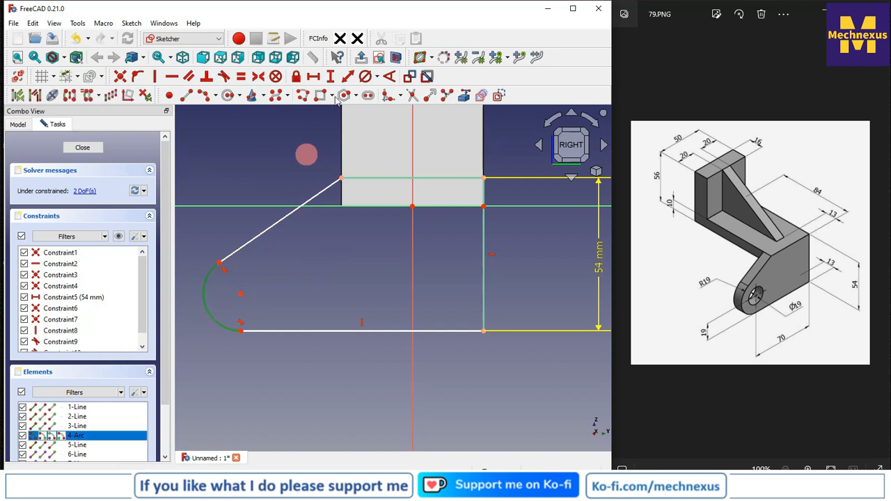
pyautogui.click(377, 76)
pyautogui.click(393, 92)
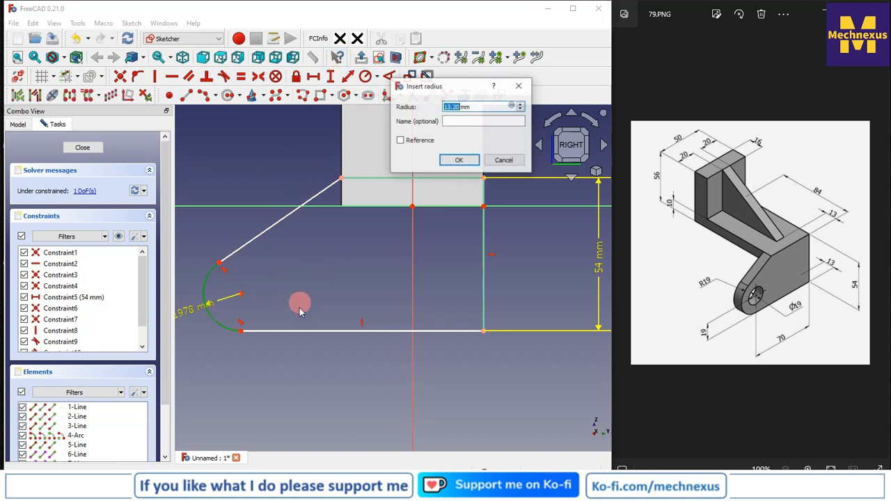
pyautogui.write('19')
pyautogui.press('Return')
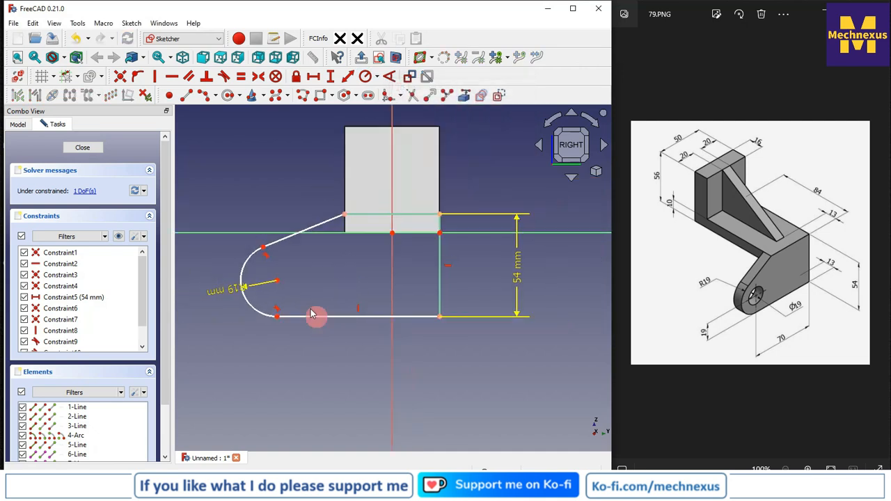
pyautogui.click(279, 284)
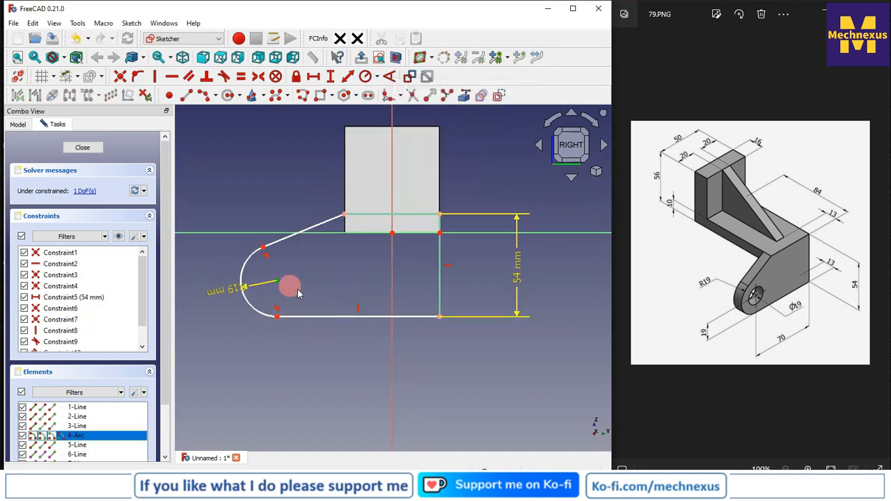
pyautogui.click(440, 318)
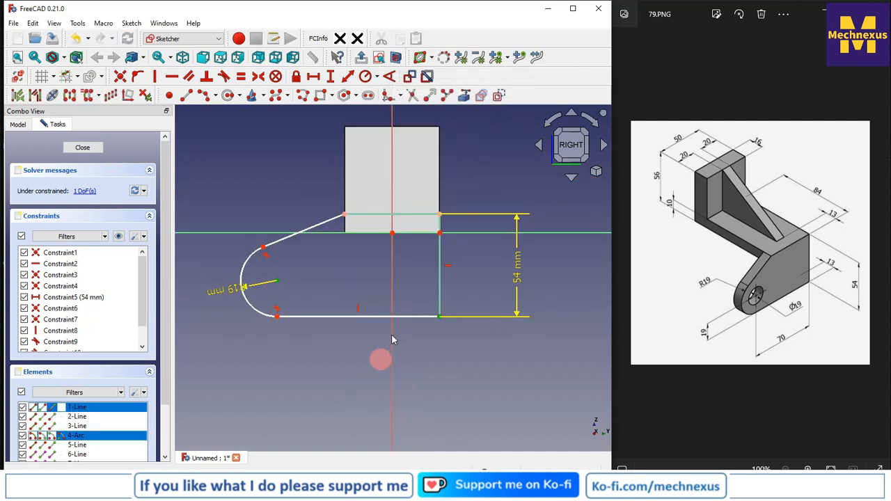
pyautogui.click(318, 80)
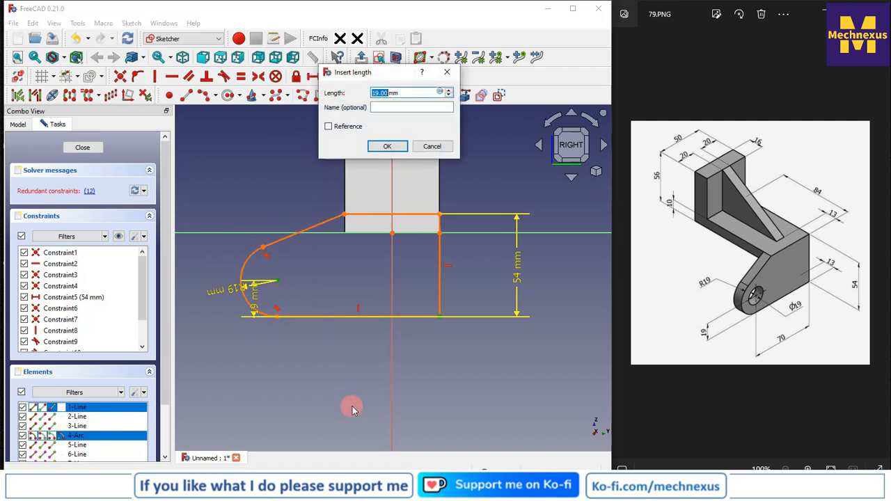
pyautogui.click(431, 147)
# - Constrain the horizontal distance from the arc's centre to the profile's lower right corner to 70 mm and place the dimension below the profile
pyautogui.click(277, 284)
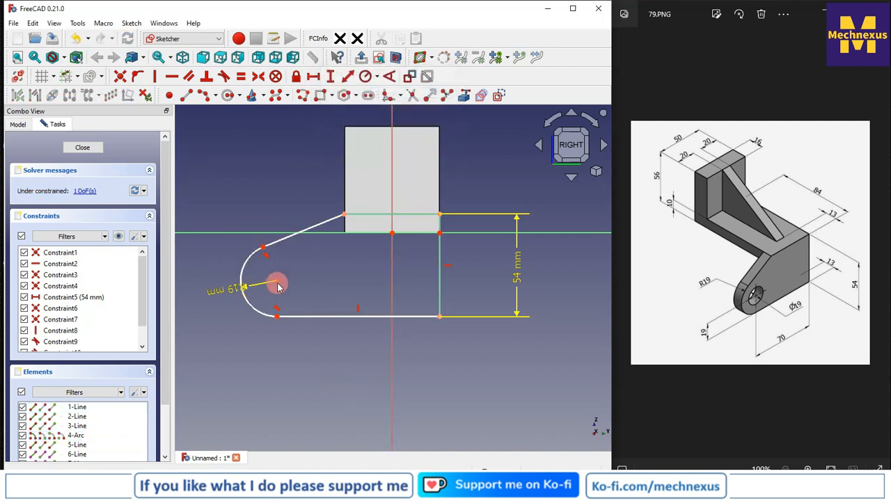
pyautogui.click(439, 317)
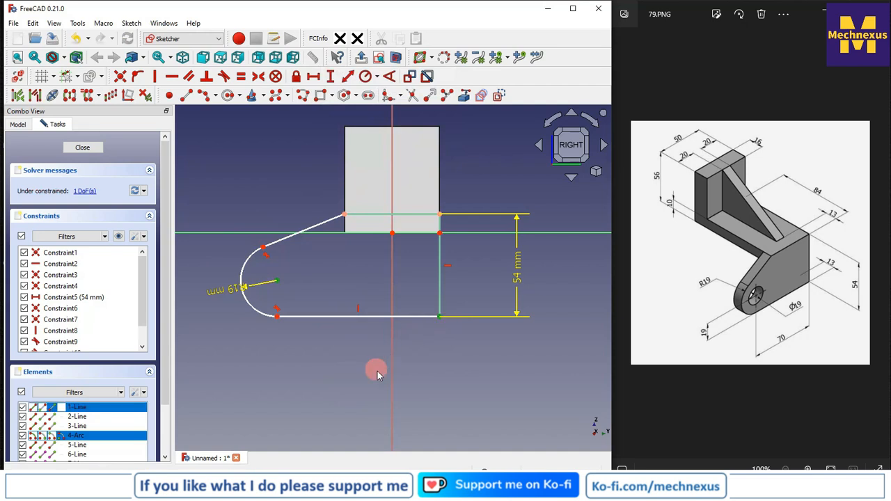
pyautogui.click(317, 78)
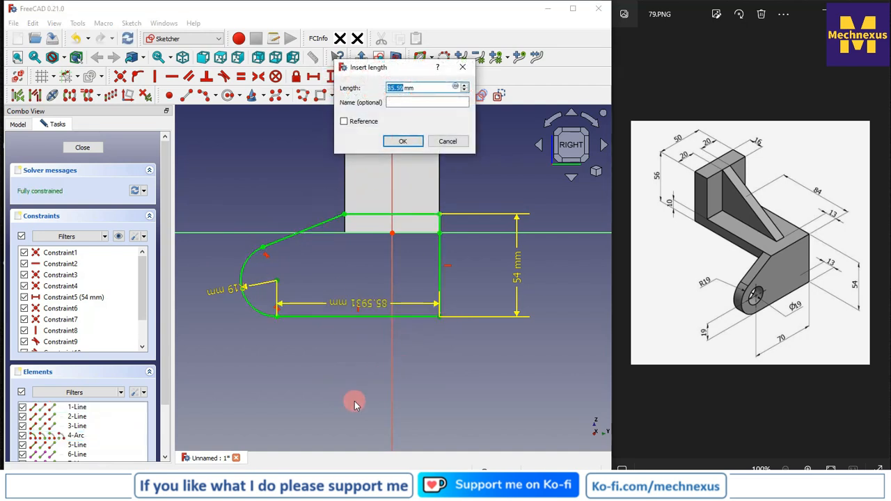
pyautogui.write('70')
pyautogui.press('Return')
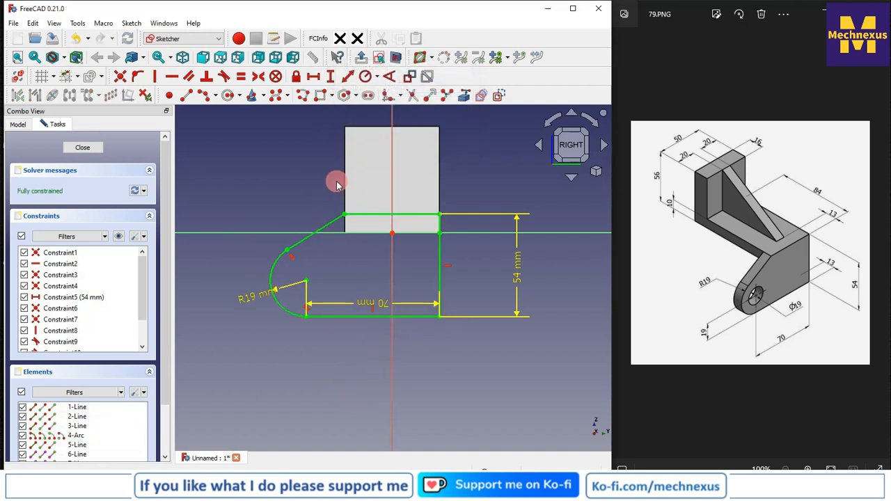
pyautogui.scroll(2, 336, 183)
pyautogui.scroll(-2, 339, 184)
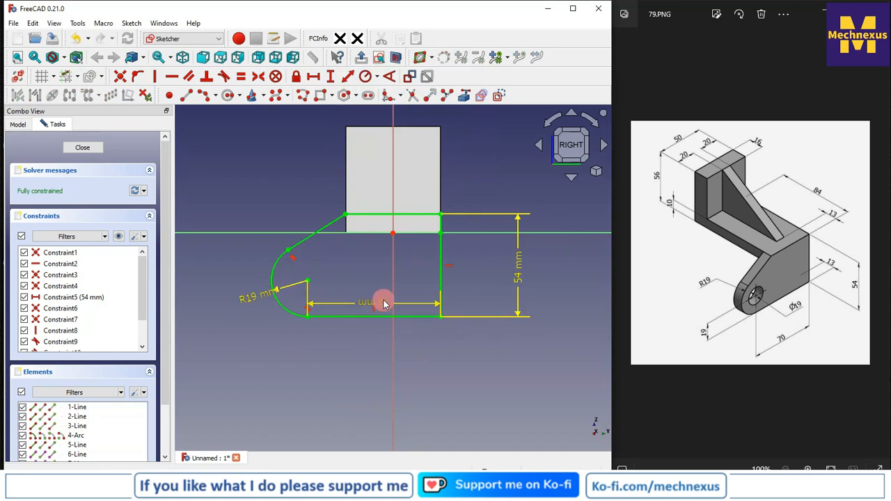
pyautogui.moveTo(381, 309); pyautogui.dragTo(381, 359)
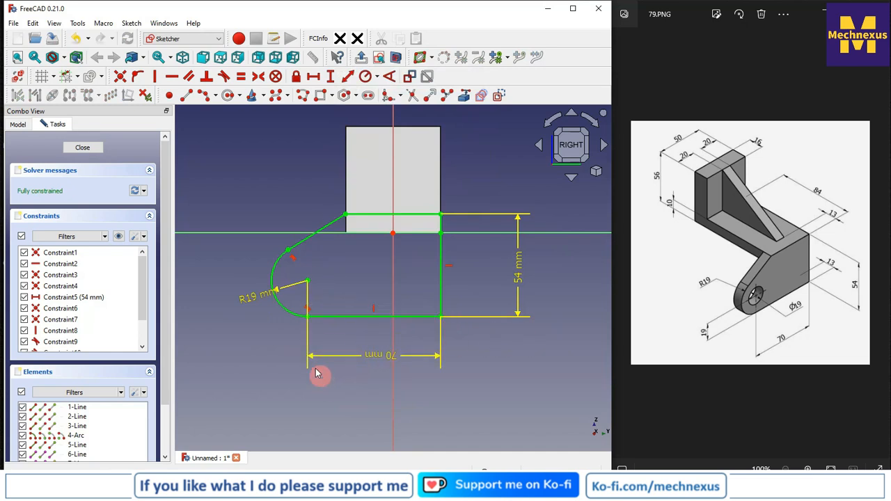
# - Close the lug sketch and pad it 10 mm in the reversed direction
pyautogui.moveTo(316, 373)
pyautogui.mouseDown(button='middle')
pyautogui.moveTo(368, 390)
pyautogui.moveTo(378, 422)
pyautogui.moveTo(366, 429)
pyautogui.moveTo(338, 400)
pyautogui.mouseUp(button='middle')
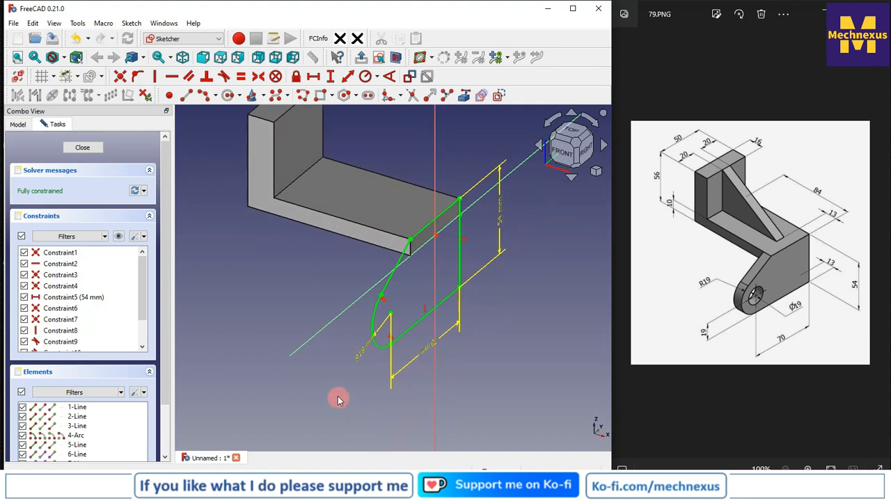
pyautogui.scroll(-2, 295, 324)
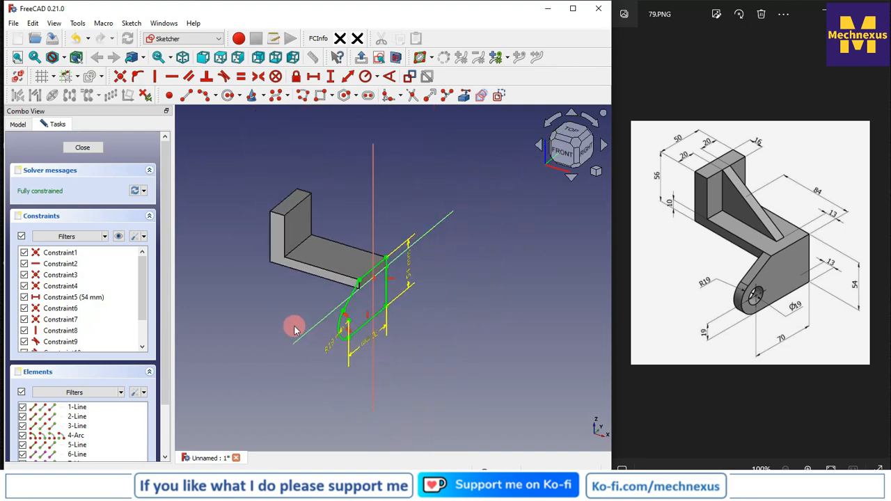
pyautogui.click(76, 148)
pyautogui.click(32, 97)
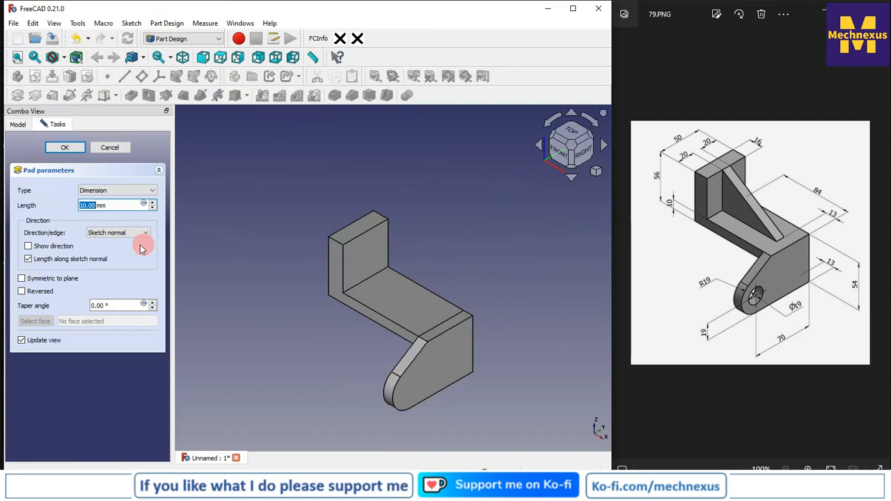
pyautogui.click(22, 292)
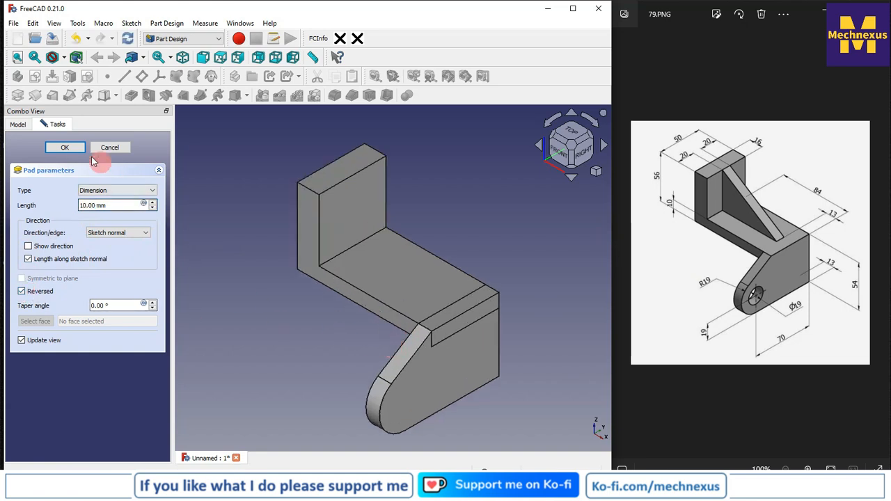
pyautogui.click(65, 148)
# - Set the lug pad's Refine property to true to merge its coplanar faces with the base
pyautogui.scroll(-2, 382, 223)
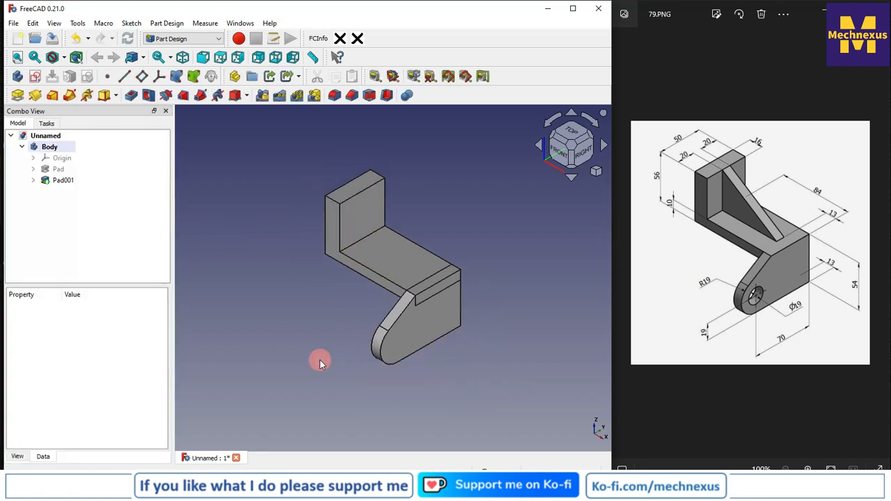
pyautogui.scroll(2, 499, 388)
pyautogui.scroll(-1, 330, 228)
pyautogui.scroll(1, 328, 227)
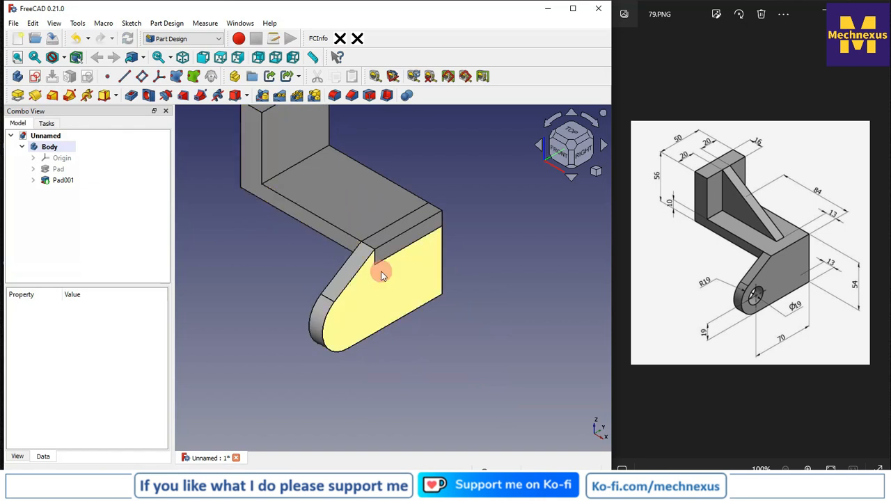
pyautogui.moveTo(382, 272); pyautogui.dragTo(438, 245, button='middle')
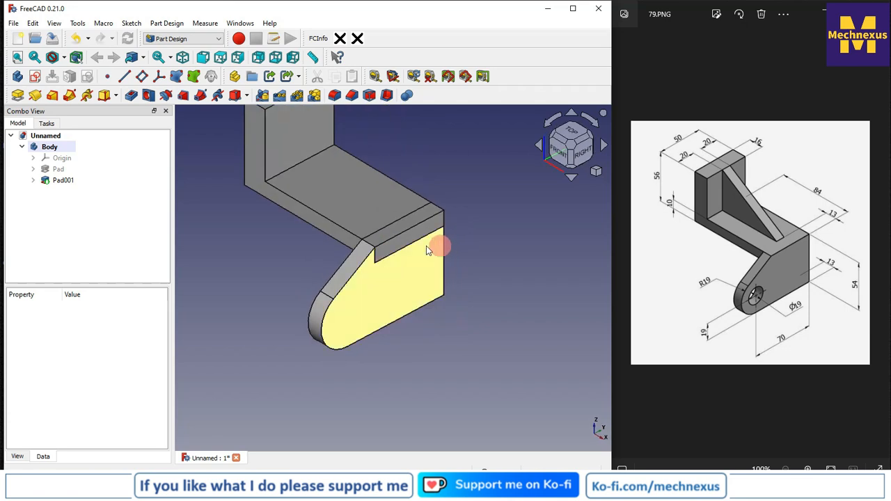
pyautogui.click(63, 181)
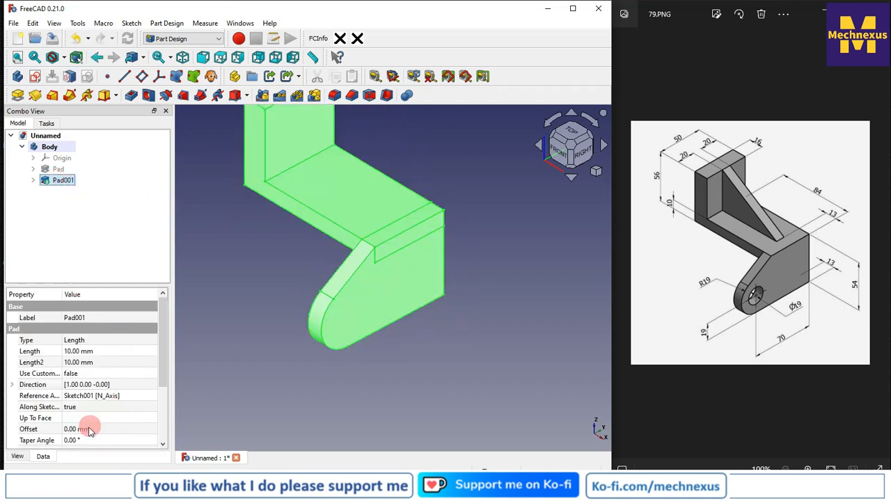
pyautogui.moveTo(105, 285); pyautogui.dragTo(114, 232)
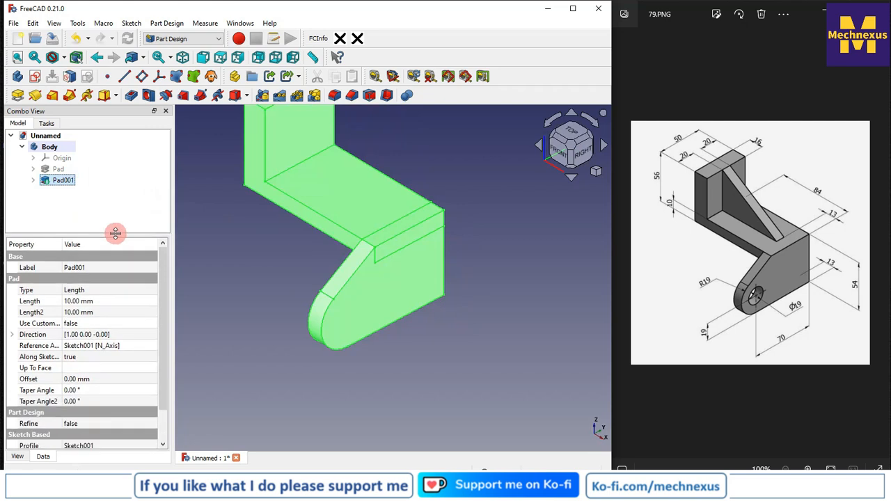
pyautogui.click(76, 421)
pyautogui.click(82, 421)
pyautogui.click(88, 439)
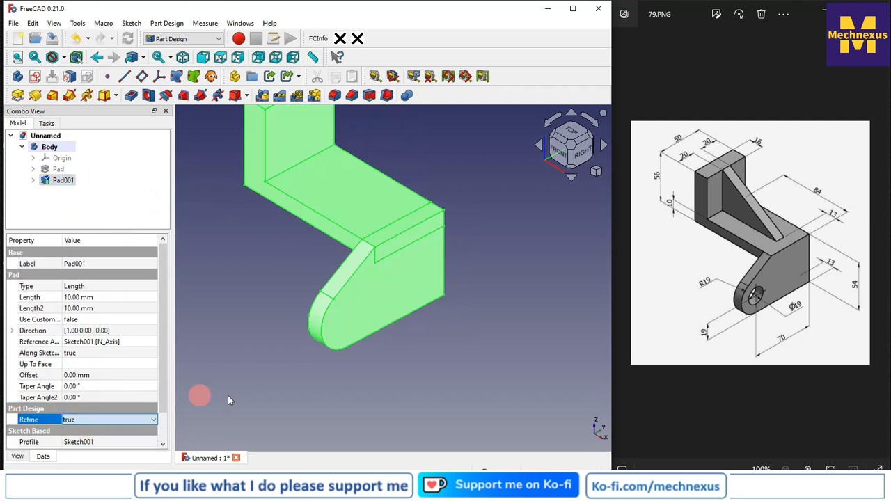
pyautogui.click(233, 395)
pyautogui.scroll(-5, 433, 358)
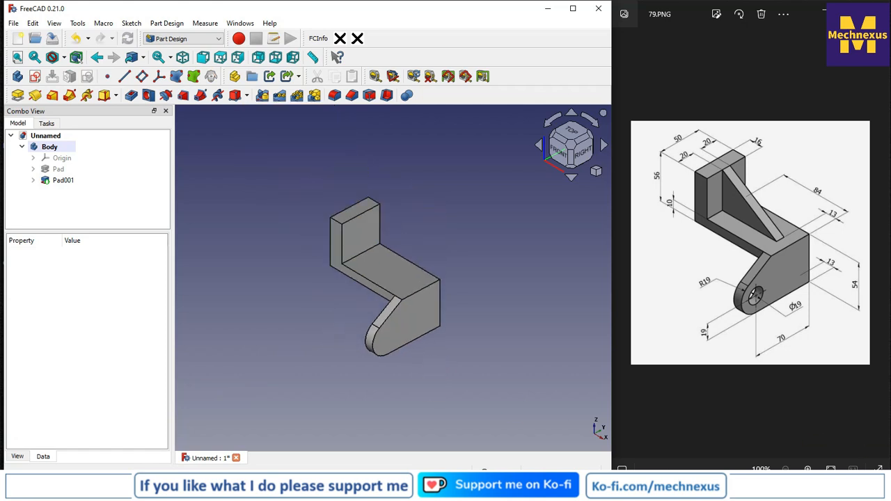
# - Show the body's origin planes and start a new sketch on the XZ plane for the rib
pyautogui.scroll(2, 362, 333)
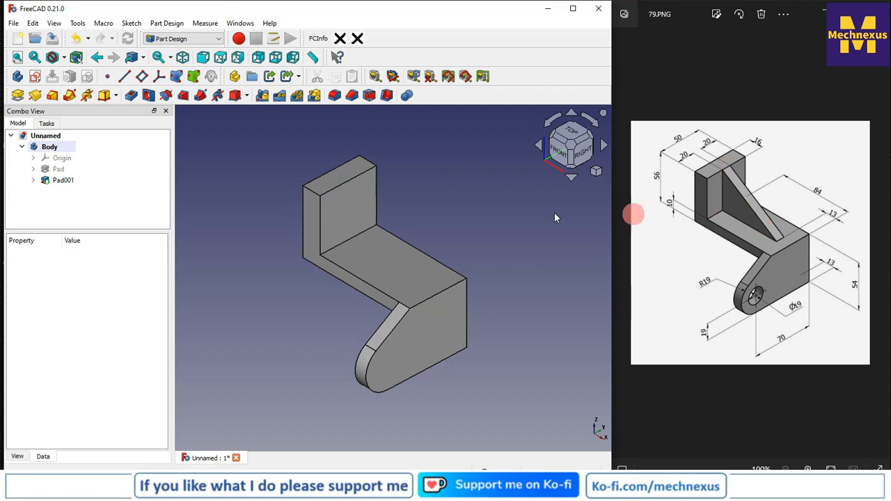
pyautogui.click(63, 158)
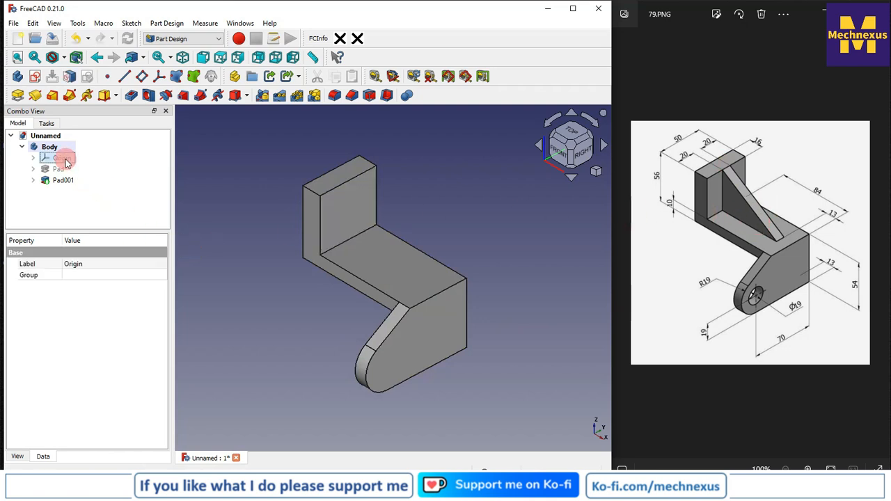
pyautogui.press('space')
pyautogui.scroll(-3, 388, 309)
pyautogui.click(550, 362)
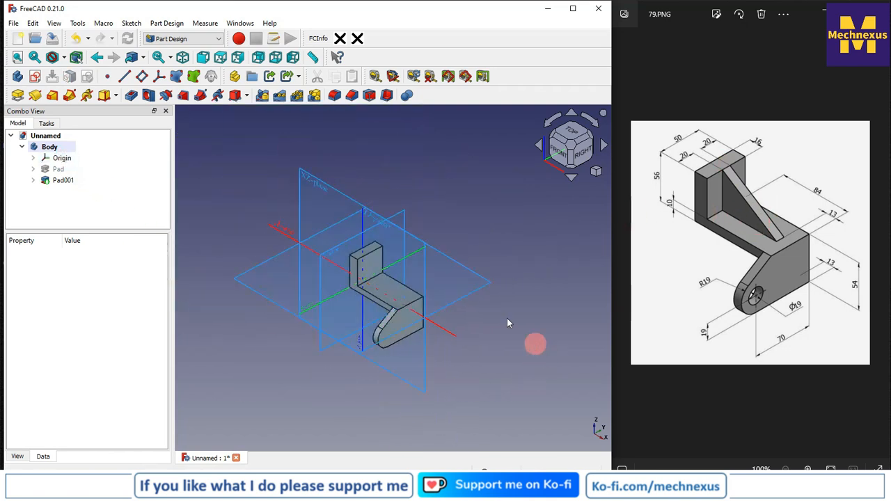
pyautogui.click(321, 182)
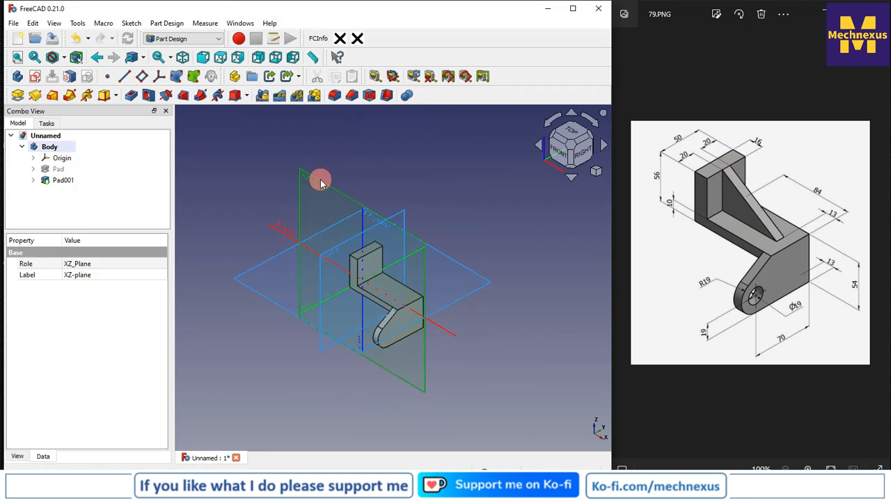
pyautogui.click(36, 77)
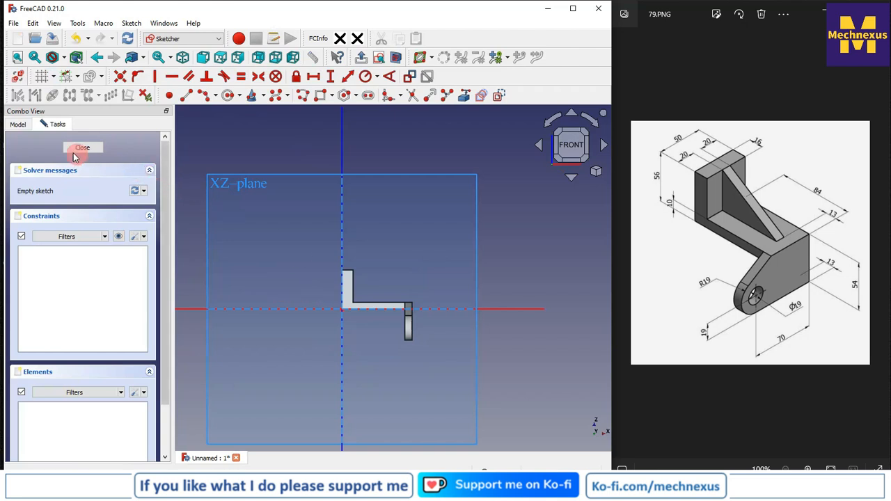
# - Hide the origin planes and link the upright's inner edge and the base's top edge as external geometry
pyautogui.click(30, 125)
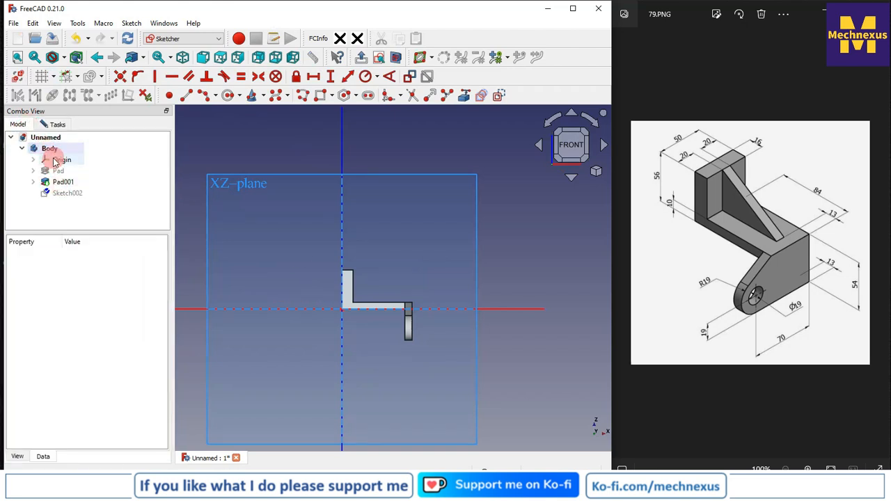
pyautogui.click(58, 161)
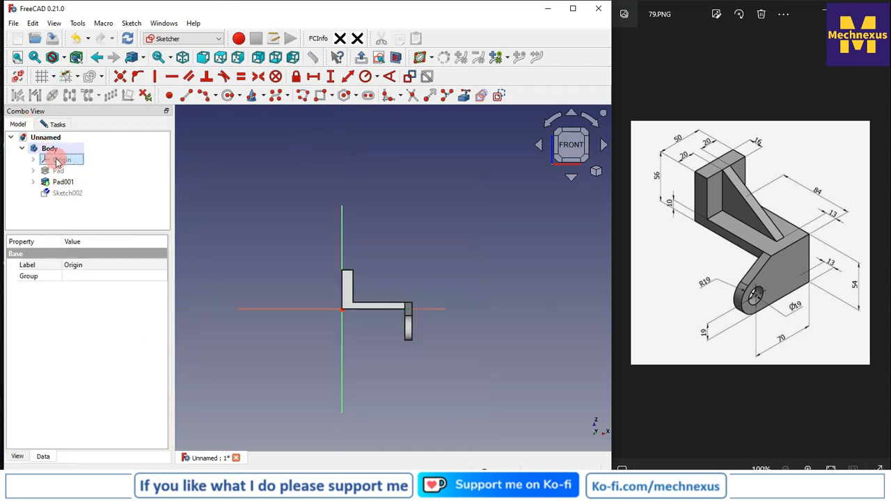
pyautogui.scroll(3, 365, 283)
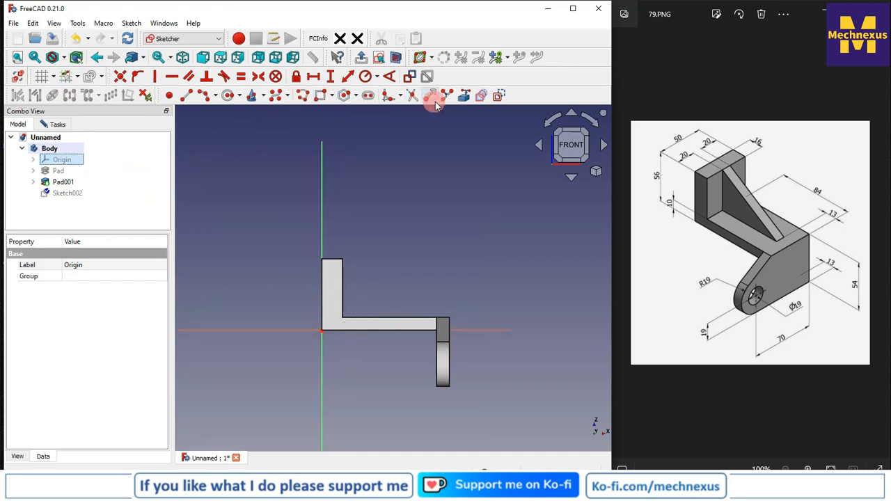
pyautogui.click(465, 99)
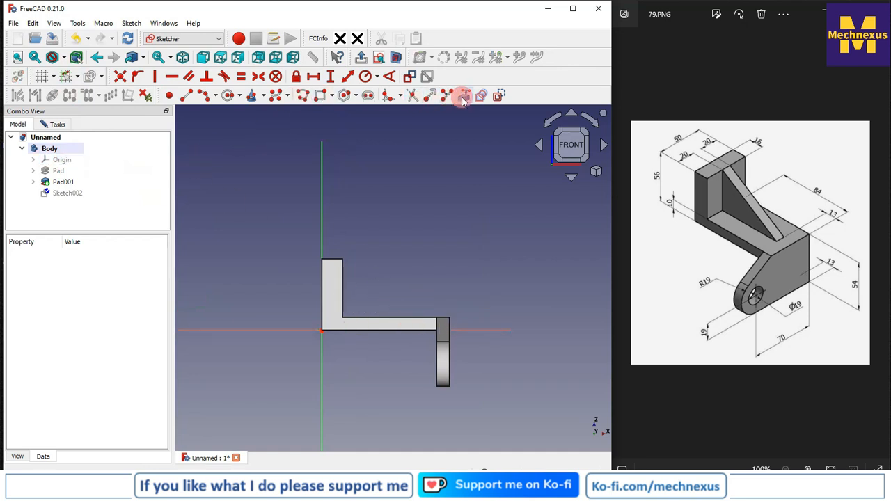
pyautogui.click(343, 279)
pyautogui.click(374, 319)
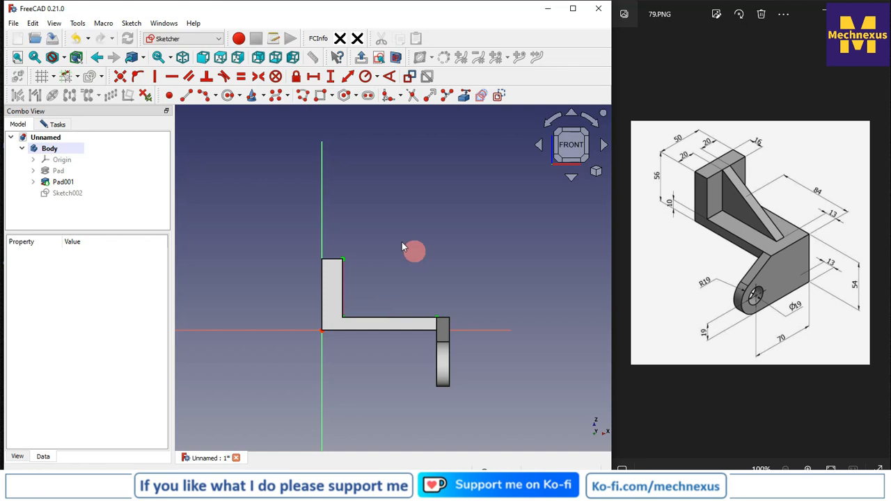
# - Switch to wireframe display and draw a closed triangular rib profile from the upright's top inner corner through the inside corner to the base's top edge
pyautogui.click(68, 58)
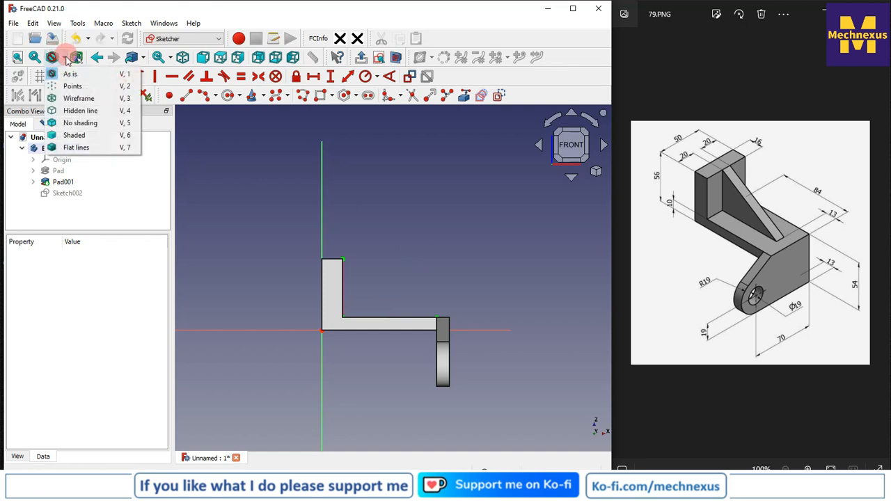
pyautogui.click(79, 96)
pyautogui.scroll(3, 370, 300)
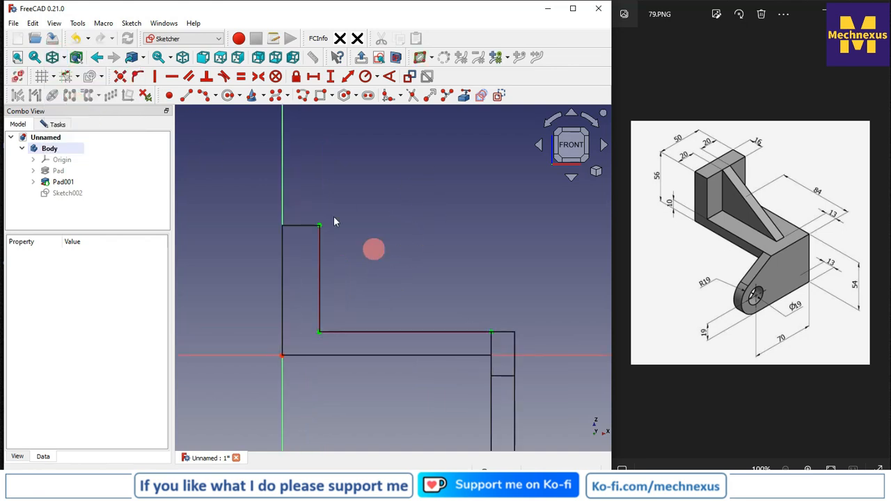
pyautogui.click(188, 95)
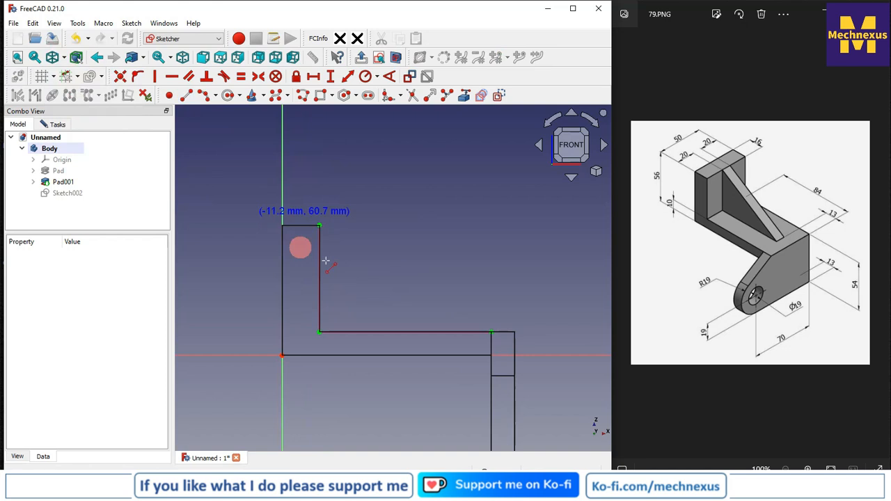
pyautogui.click(319, 225)
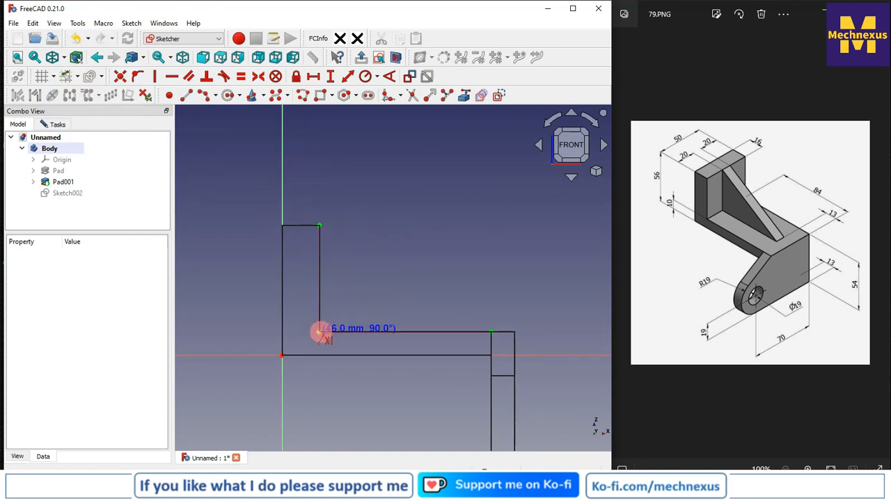
pyautogui.click(321, 332)
pyautogui.click(472, 332)
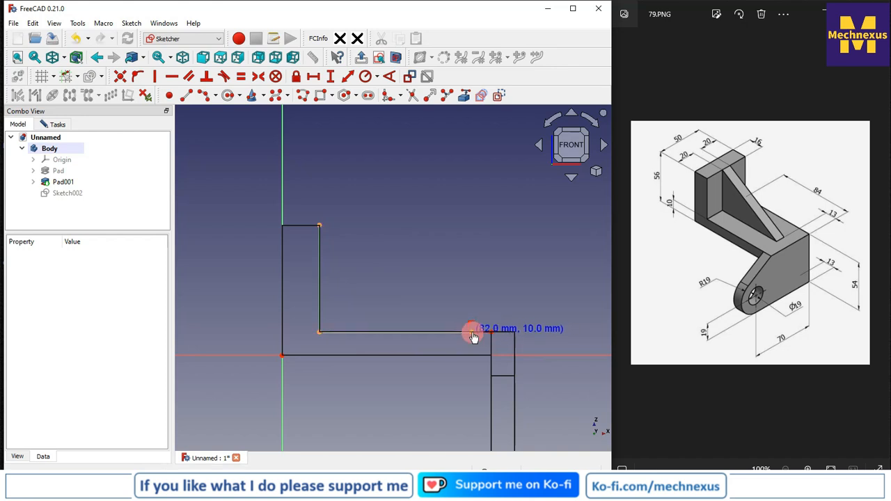
pyautogui.click(319, 226)
pyautogui.rightClick(381, 206)
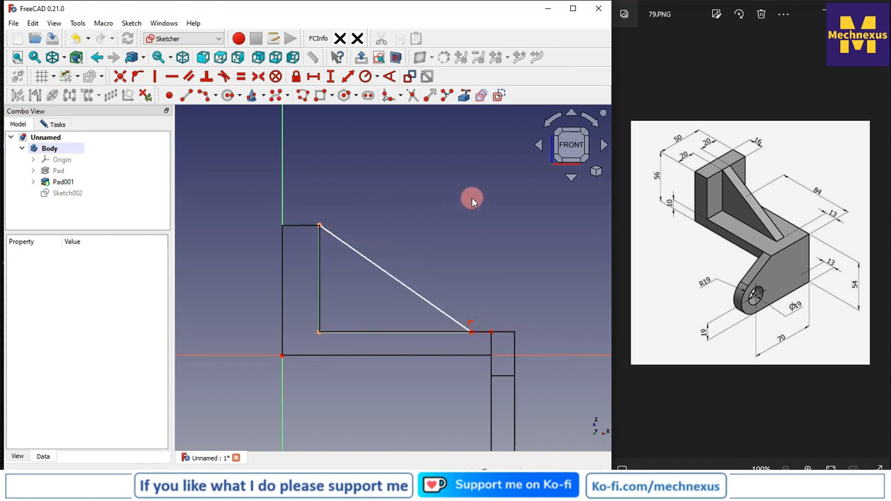
# - Link the upper part of the lug's outer vertical edge as external geometry in the rib sketch
pyautogui.click(471, 335)
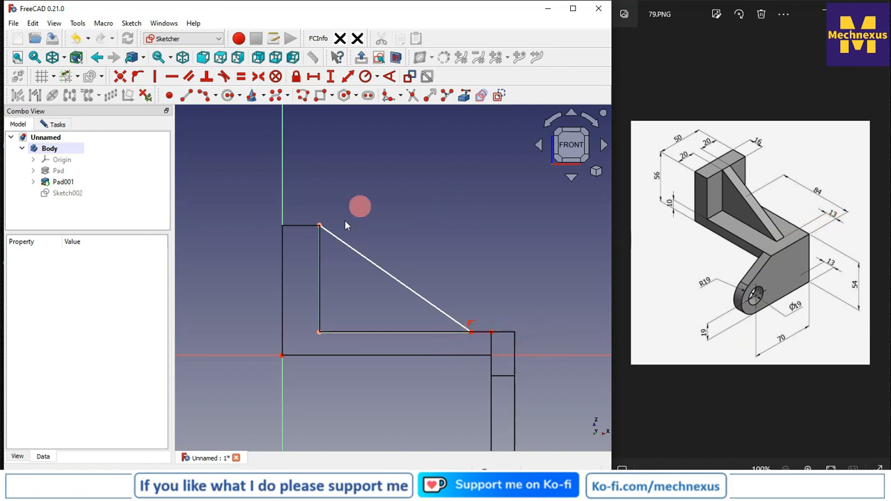
pyautogui.click(466, 100)
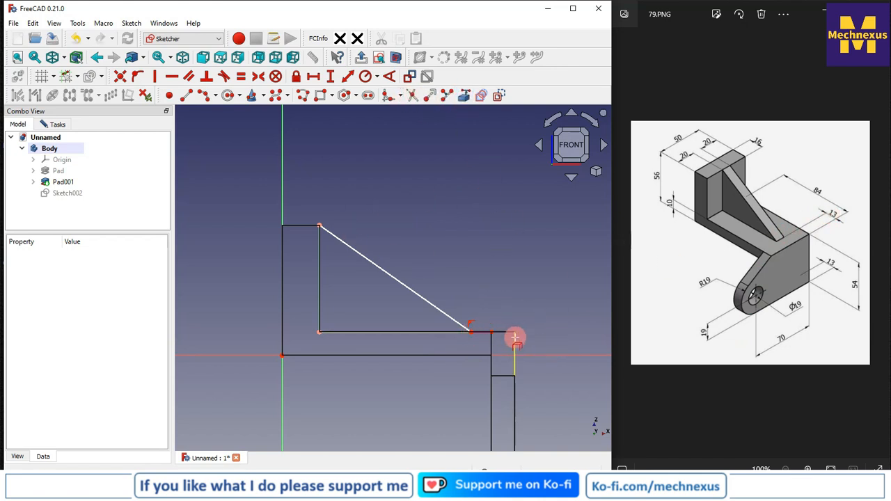
pyautogui.click(515, 339)
# - Constrain the horizontal distance from the rib profile's outer corner to the top corner of the lug's outer edge to 13 mm
pyautogui.click(472, 331)
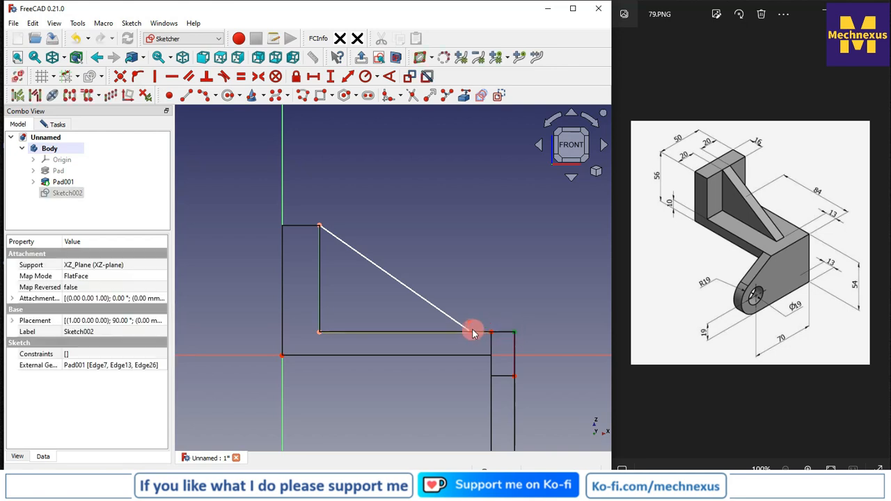
pyautogui.click(330, 76)
pyautogui.click(447, 149)
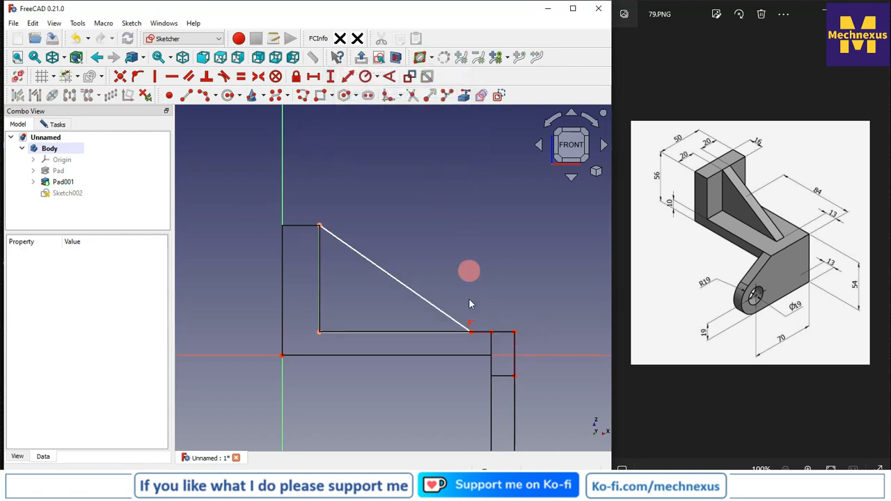
pyautogui.click(472, 332)
pyautogui.click(516, 335)
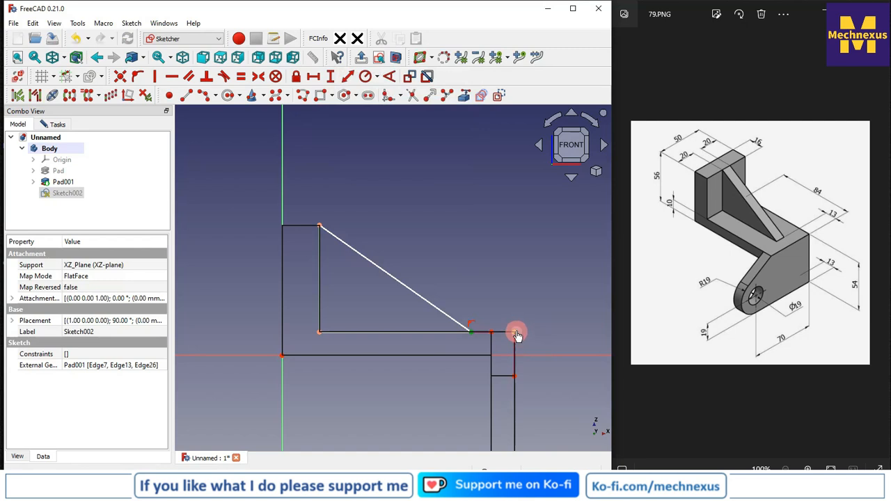
pyautogui.click(313, 76)
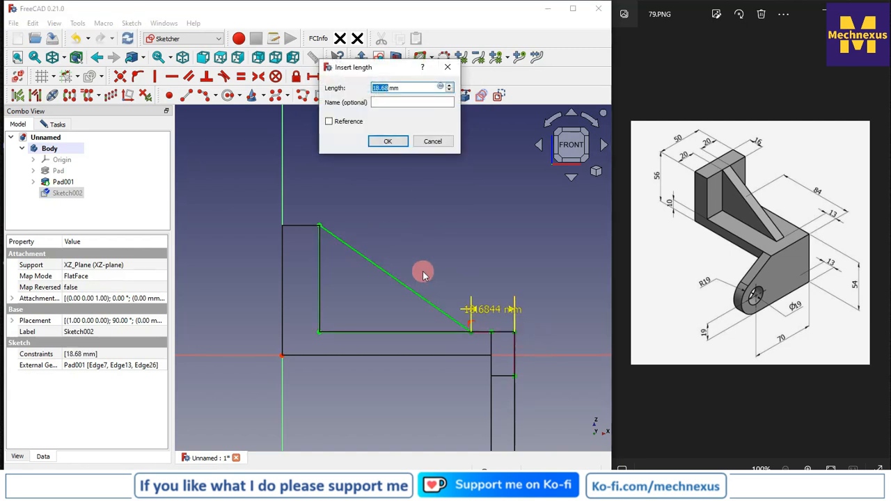
pyautogui.write('13')
pyautogui.press('Return')
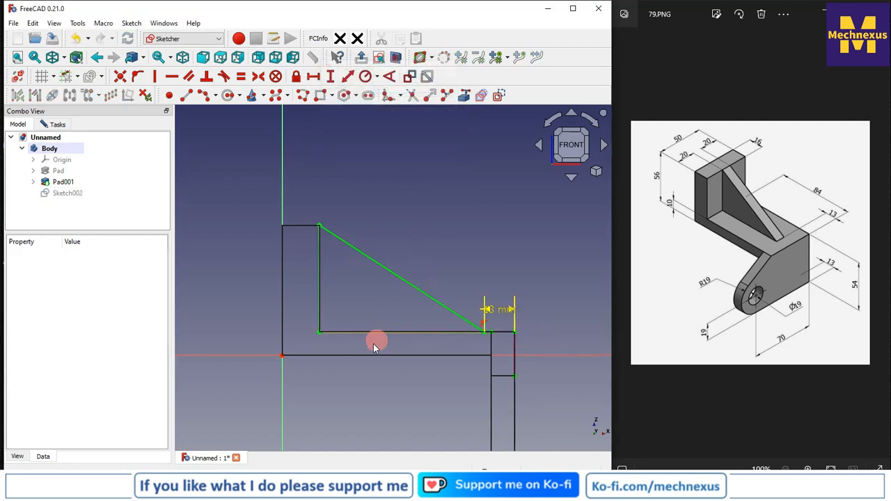
# - Close the rib sketch and set the model's display style to flat lines
pyautogui.press('0')
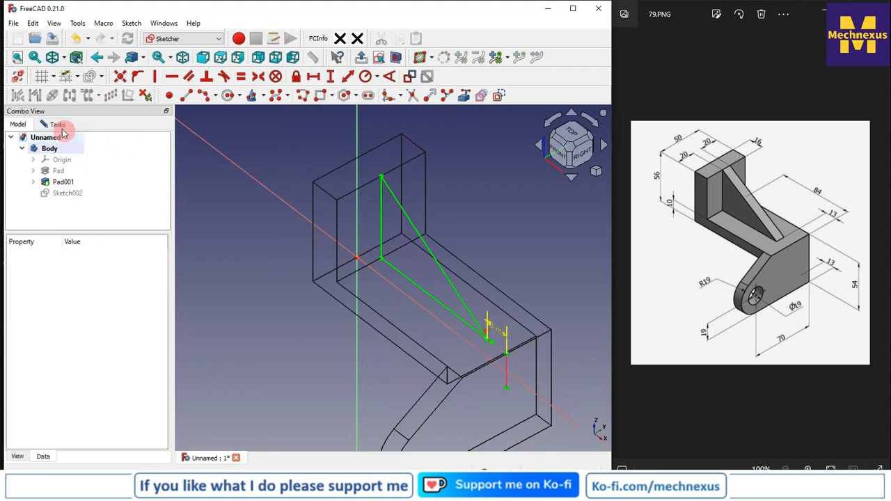
pyautogui.click(55, 123)
pyautogui.click(81, 147)
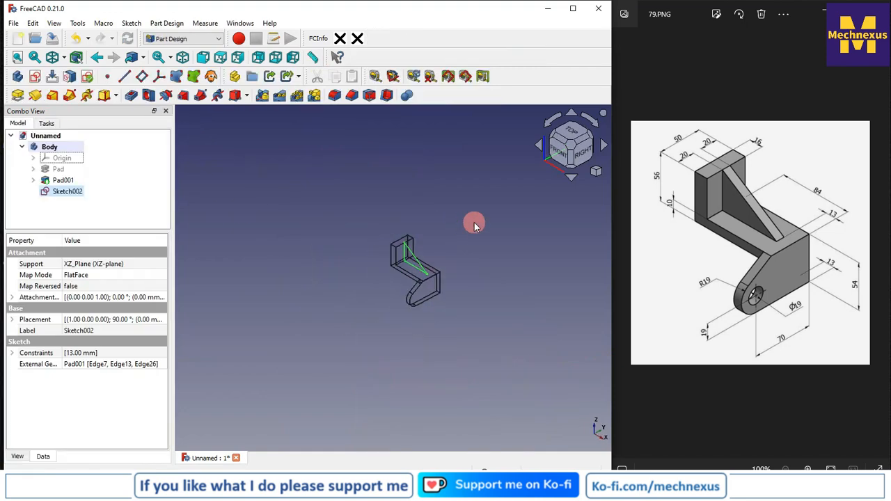
pyautogui.click(87, 77)
pyautogui.click(69, 146)
pyautogui.click(290, 252)
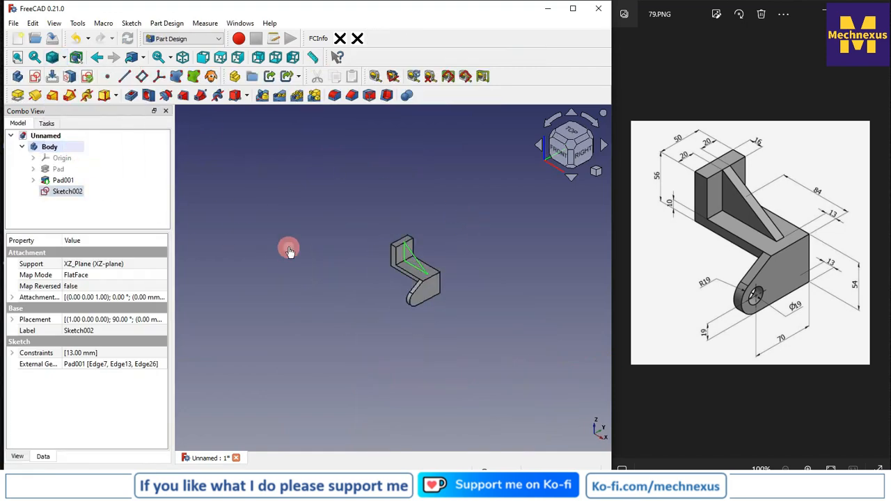
pyautogui.scroll(5, 436, 265)
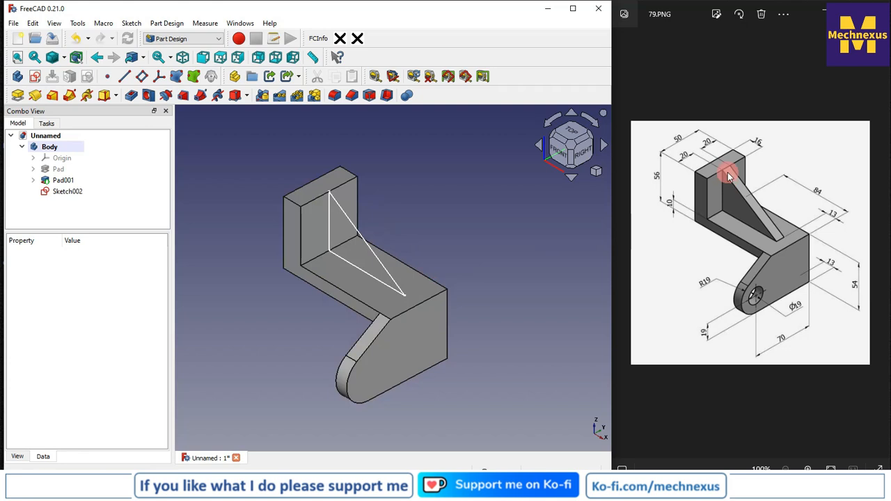
# - Pad the rib sketch 10 mm symmetrically about its plane
pyautogui.click(60, 193)
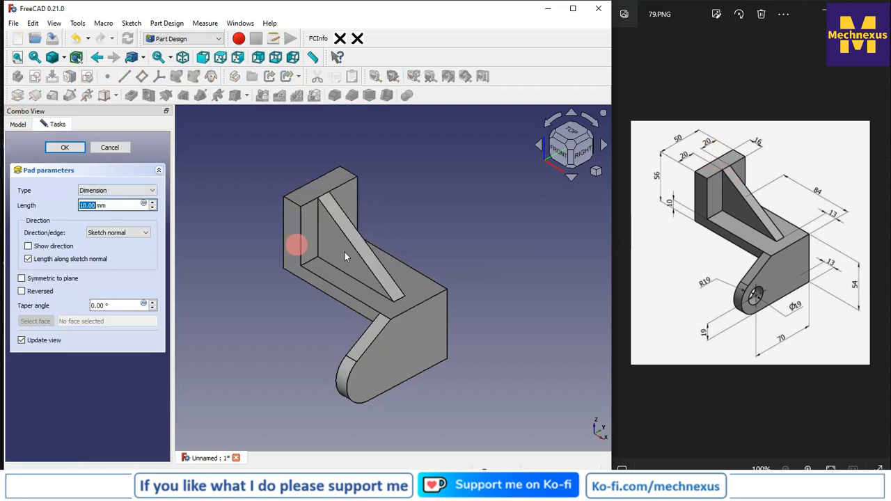
pyautogui.click(23, 279)
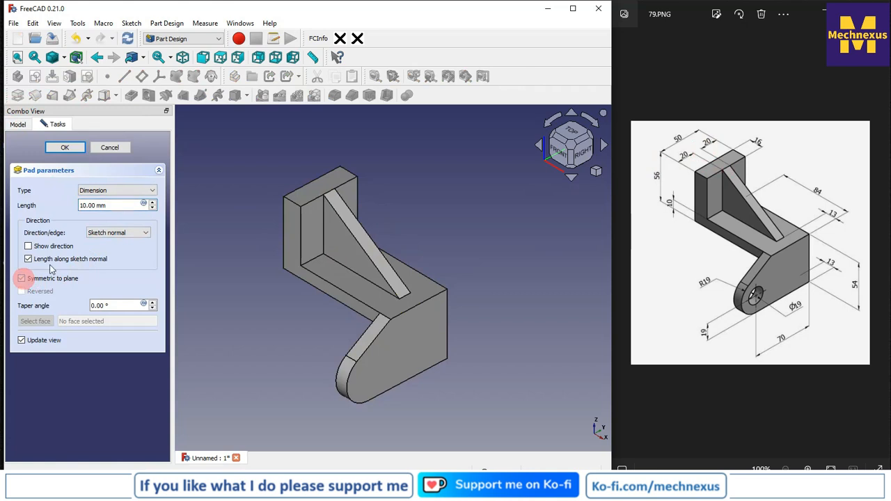
pyautogui.click(64, 148)
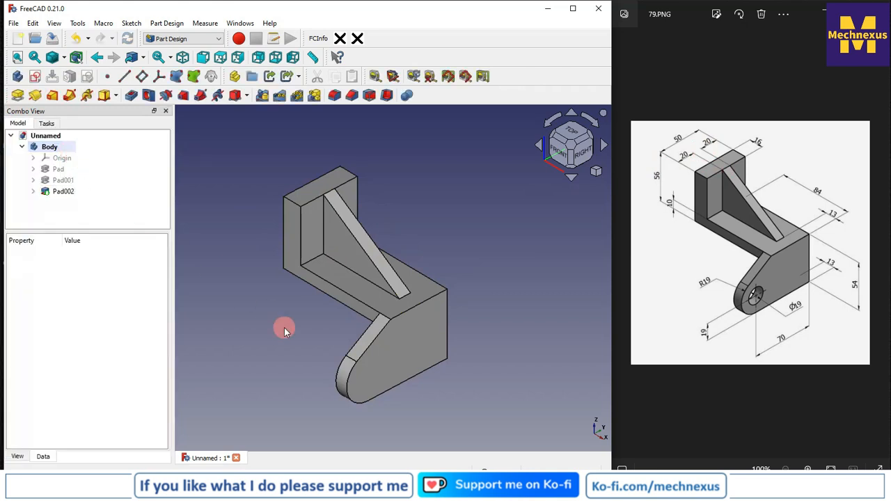
# - Start a new sketch on the lug's large outer face
pyautogui.moveTo(359, 343); pyautogui.dragTo(380, 355)
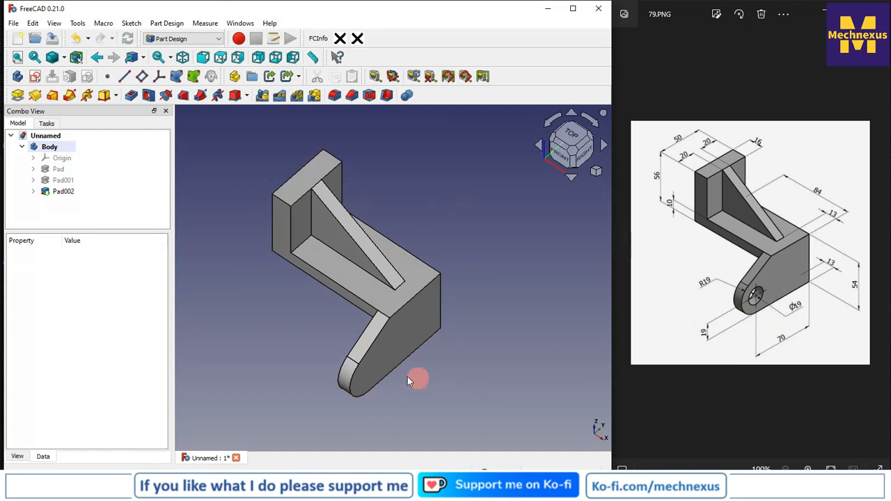
pyautogui.moveTo(382, 377); pyautogui.dragTo(372, 354)
pyautogui.click(372, 354)
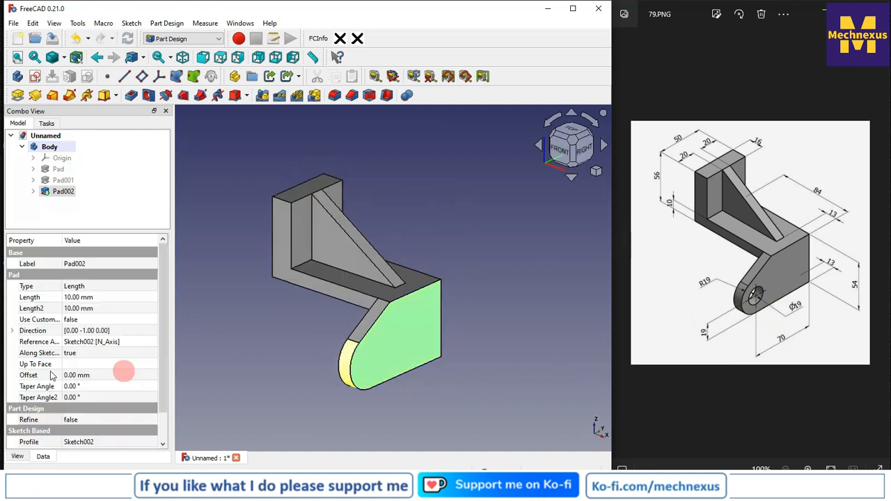
pyautogui.click(36, 78)
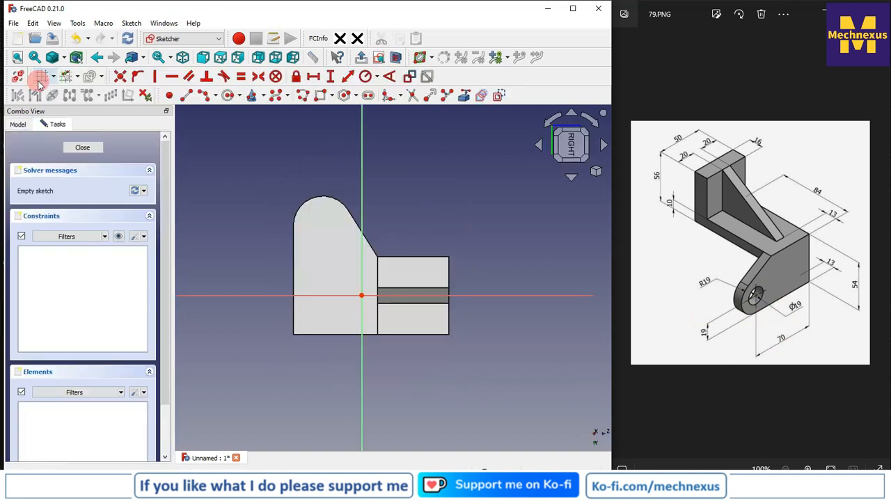
# - Link the outer face's rounded end arc as external geometry in the new sketch
pyautogui.click(597, 172)
pyautogui.click(597, 203)
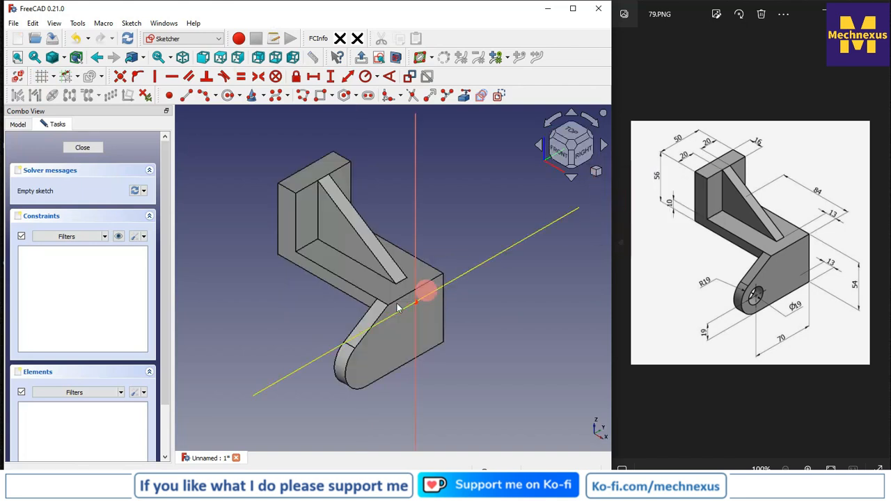
pyautogui.click(464, 95)
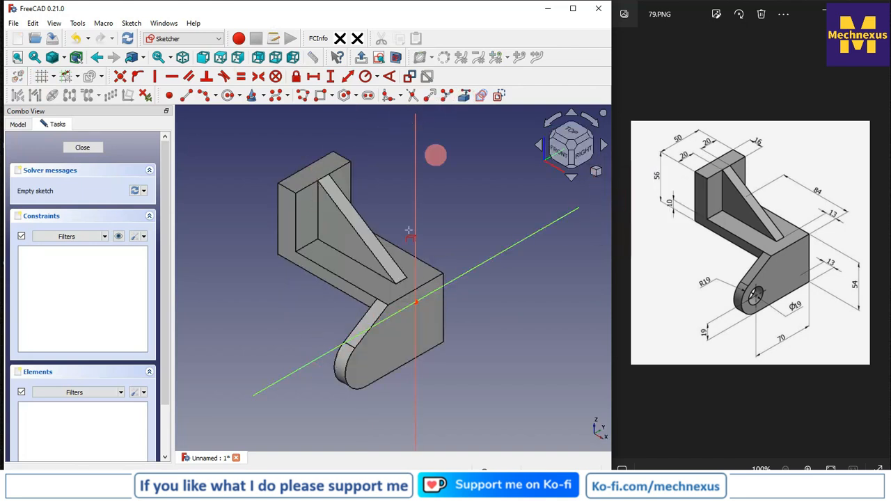
pyautogui.click(345, 373)
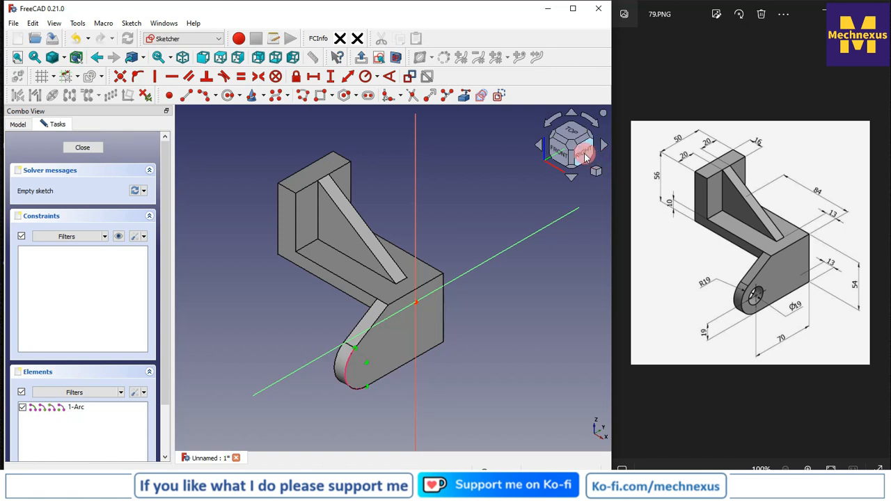
# - Sketch a circle about 23 mm in diameter centred on the linked arc's centre point
pyautogui.click(585, 157)
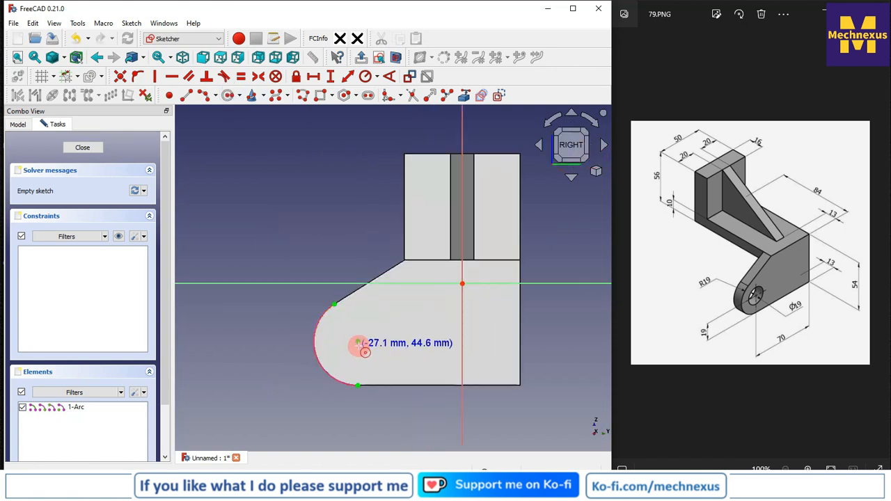
pyautogui.click(358, 343)
pyautogui.click(378, 322)
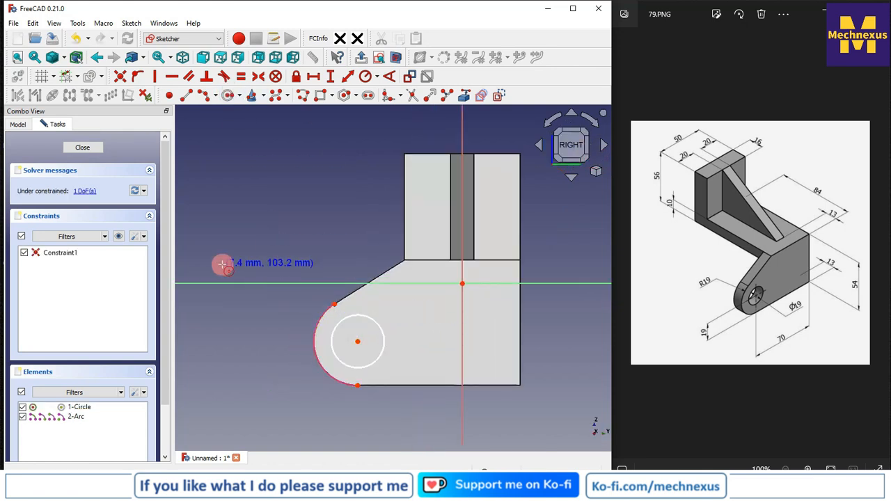
# - Constrain the hole circle's diameter to 19 mm
pyautogui.click(376, 78)
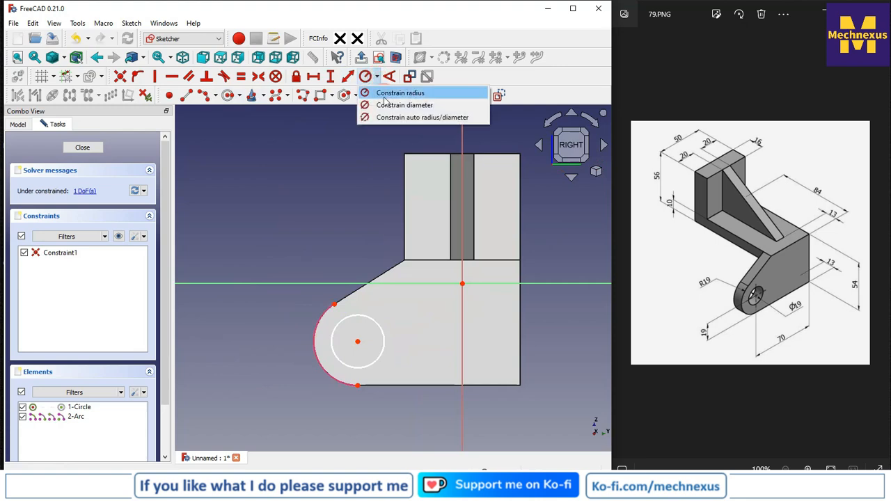
pyautogui.click(408, 104)
pyautogui.click(369, 319)
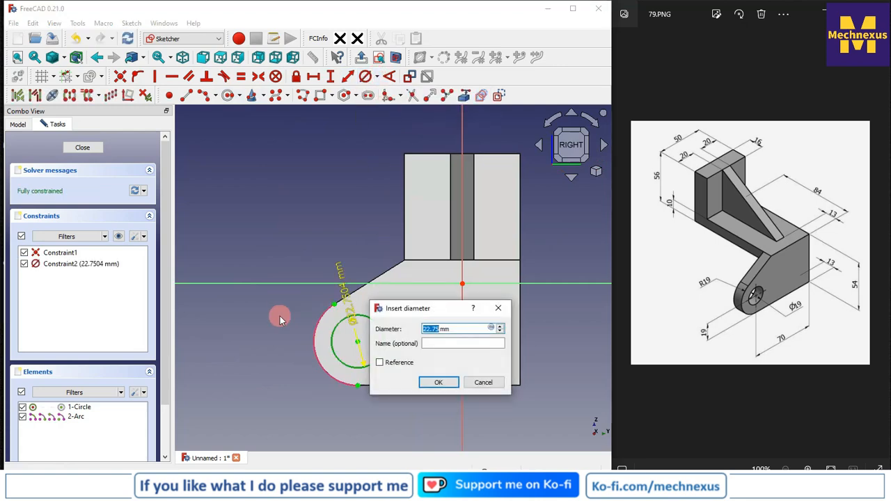
pyautogui.write('19')
pyautogui.press('Return')
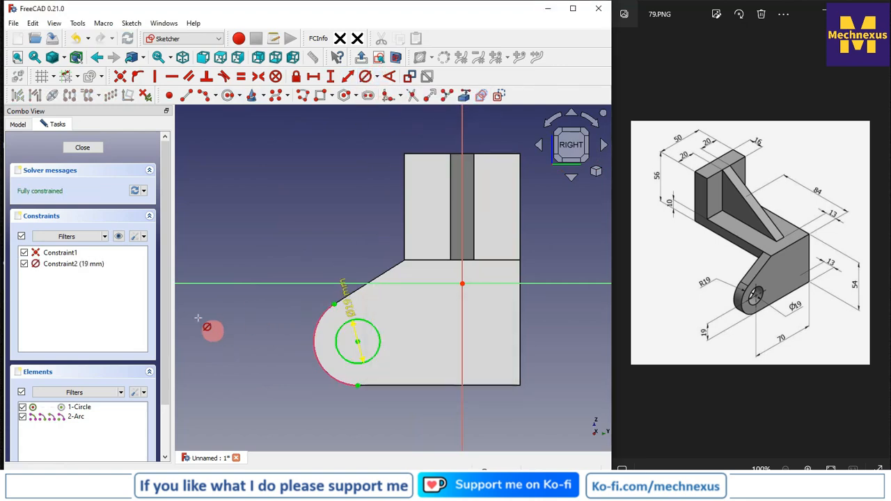
# - Close the hole sketch and cut it as a Pocket of type Through all
pyautogui.click(81, 148)
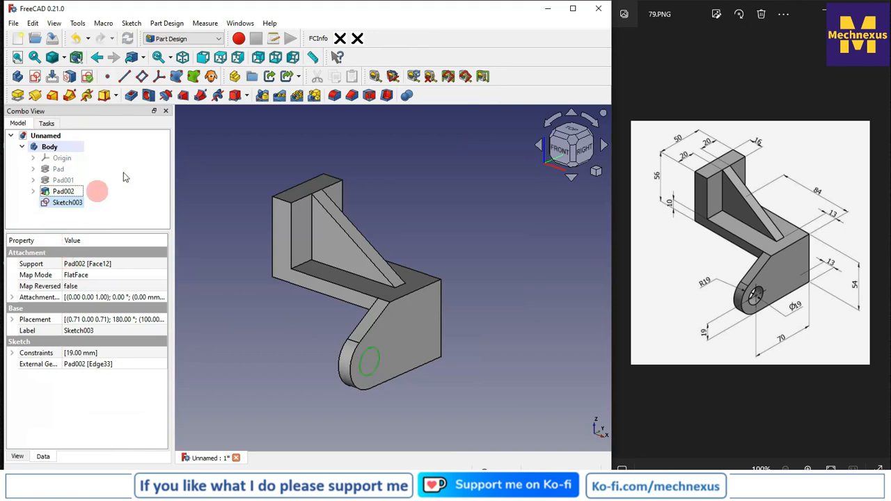
pyautogui.click(133, 96)
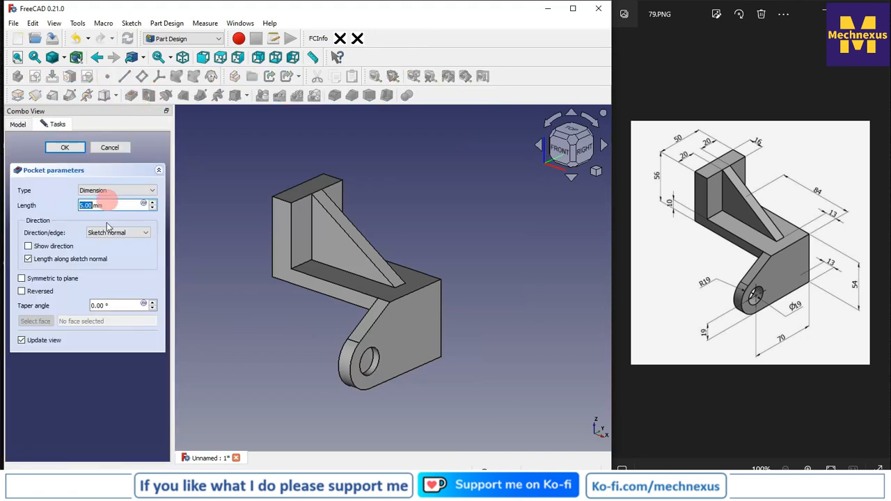
pyautogui.click(115, 196)
pyautogui.click(110, 201)
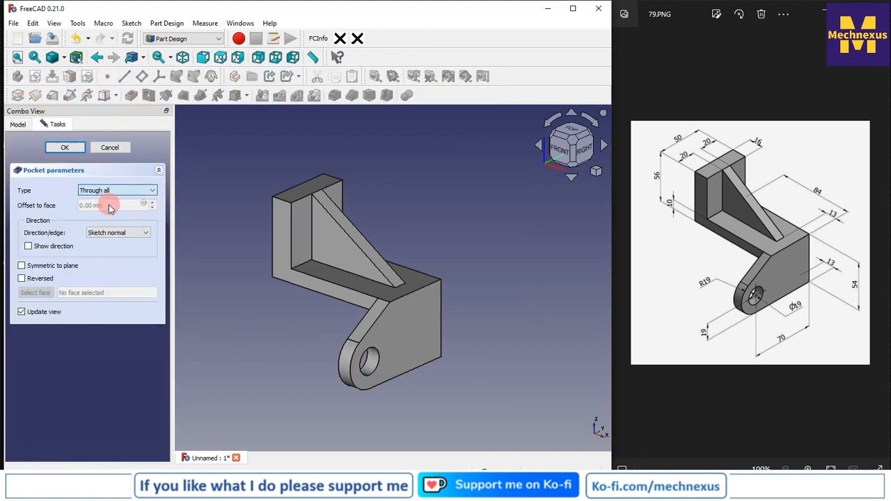
pyautogui.press('Return')
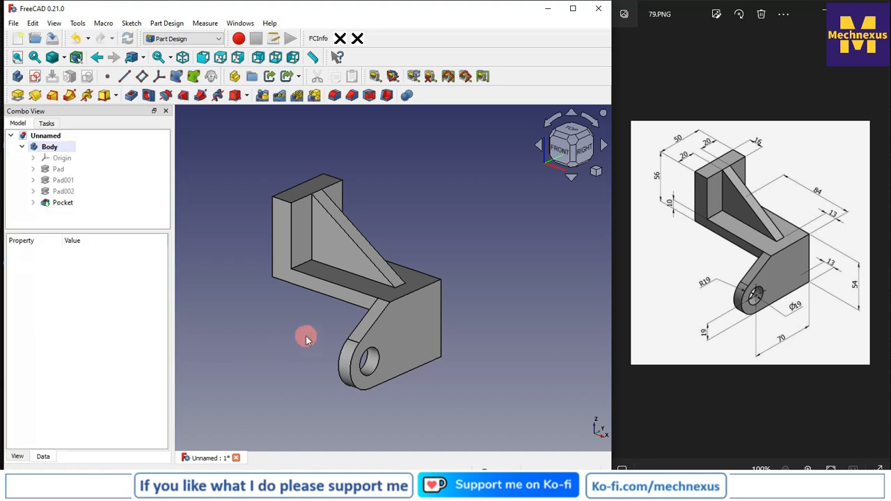
pyautogui.moveTo(304, 334); pyautogui.dragTo(400, 341, button='middle')
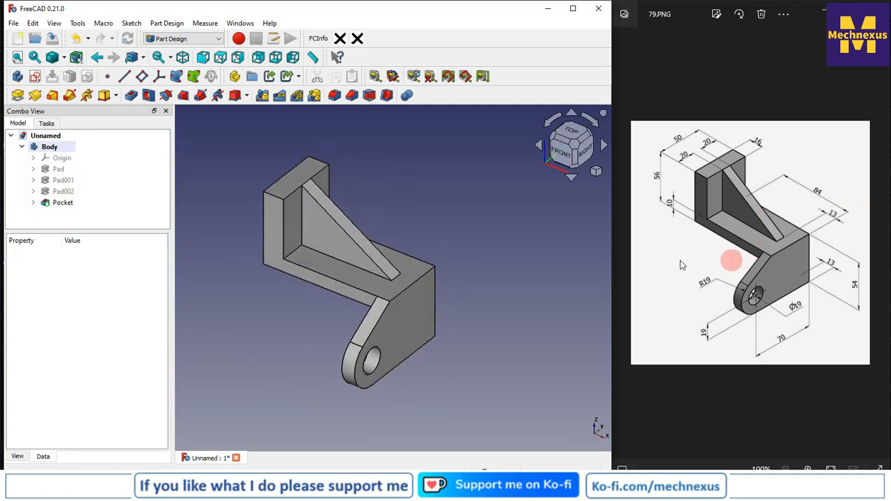
pyautogui.moveTo(346, 384)
pyautogui.mouseDown(button='middle')
pyautogui.moveTo(318, 353)
pyautogui.moveTo(349, 369)
pyautogui.moveTo(326, 398)
pyautogui.moveTo(295, 404)
pyautogui.moveTo(258, 393)
pyautogui.moveTo(334, 411)
pyautogui.moveTo(345, 314)
pyautogui.moveTo(351, 360)
pyautogui.moveTo(324, 394)
pyautogui.moveTo(291, 407)
pyautogui.moveTo(346, 422)
pyautogui.moveTo(287, 391)
pyautogui.moveTo(284, 347)
pyautogui.moveTo(291, 340)
pyautogui.moveTo(337, 395)
pyautogui.mouseUp(button='middle')
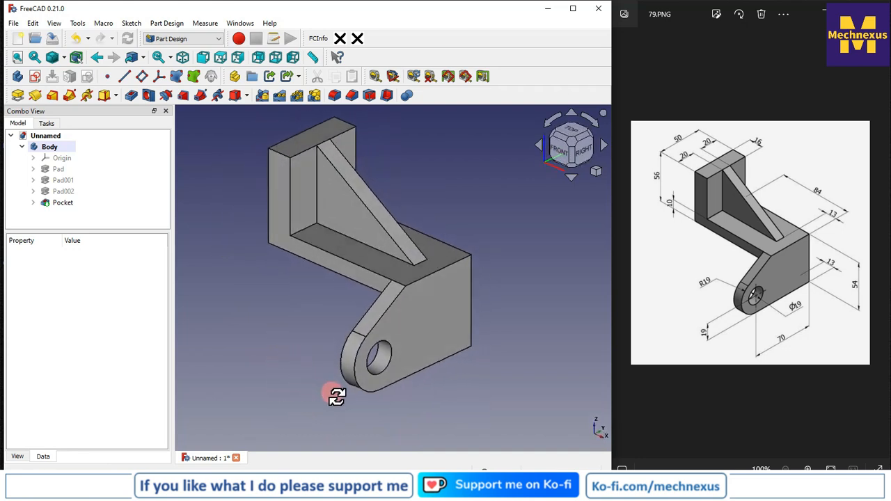